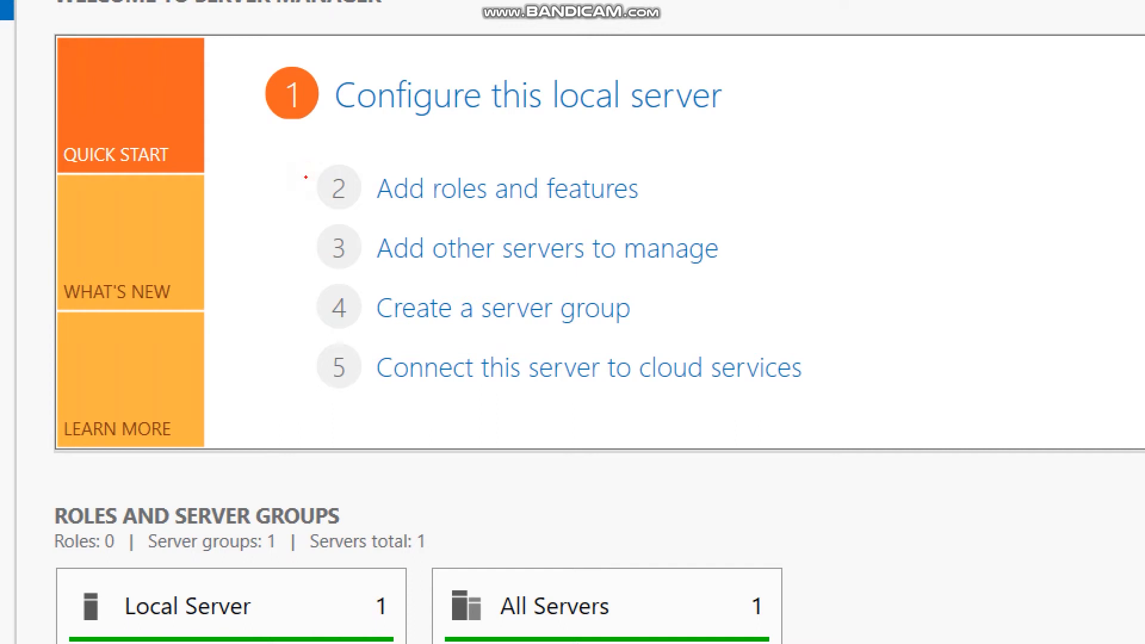
# Step: Start adding roles and features with a role-based or feature-based installation on the note-book server from the server pool
pyautogui.moveTo(305, 152); pyautogui.dragTo(719, 217)
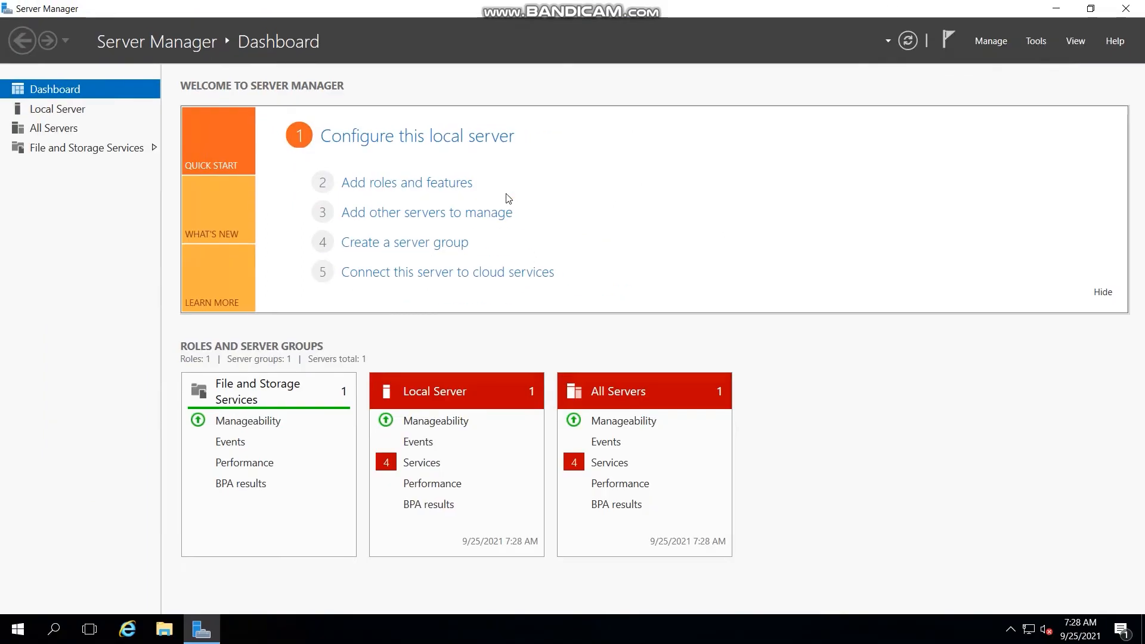
pyautogui.click(447, 184)
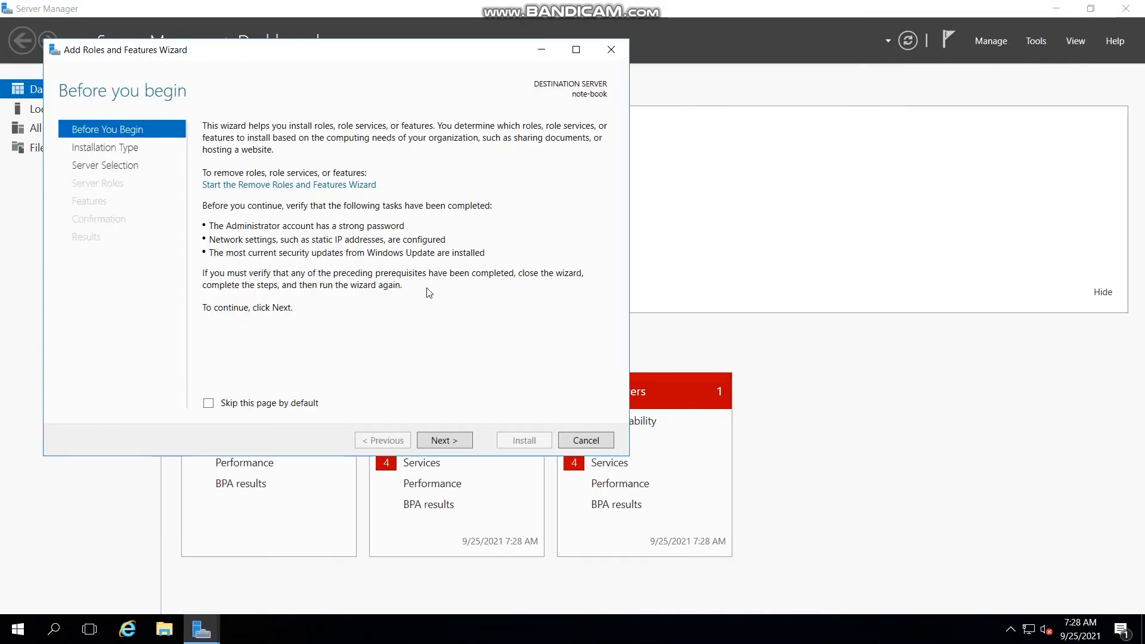
pyautogui.click(442, 440)
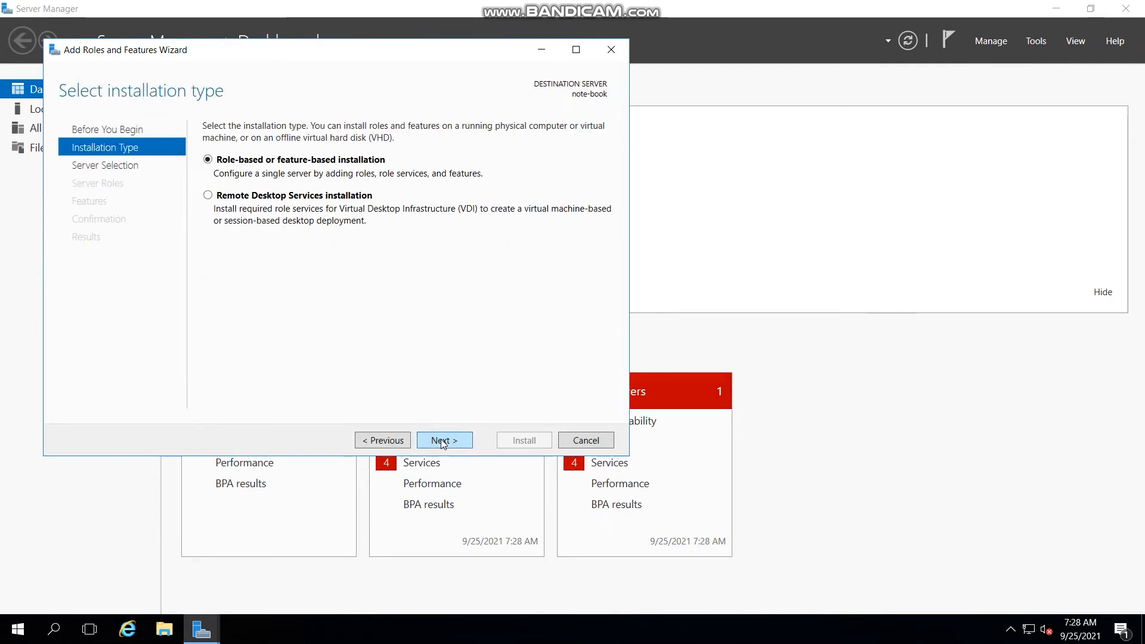
pyautogui.click(442, 441)
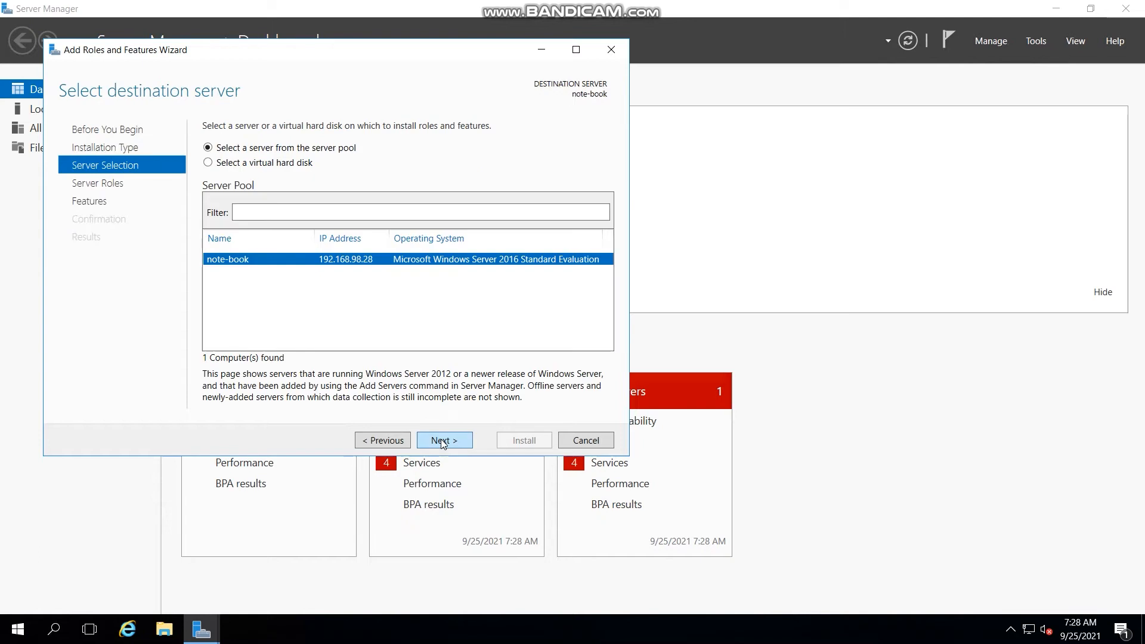
pyautogui.click(442, 442)
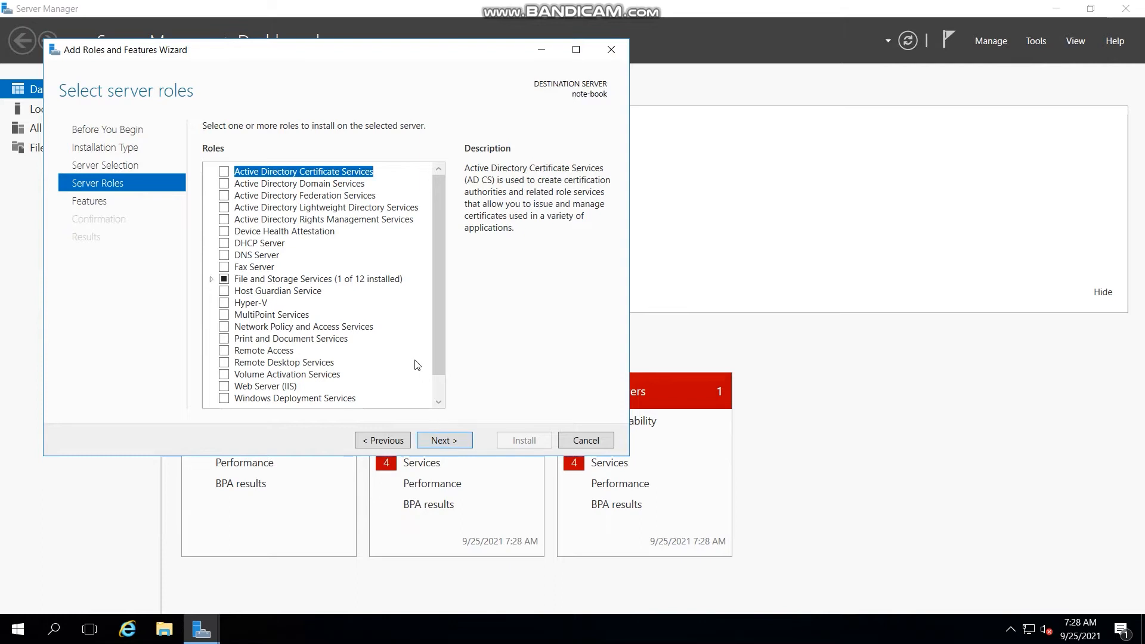
# Step: Choose the Web Server (IIS) role including its required management tools and proceed to the feature selection
pyautogui.scroll(-1, 417, 365)
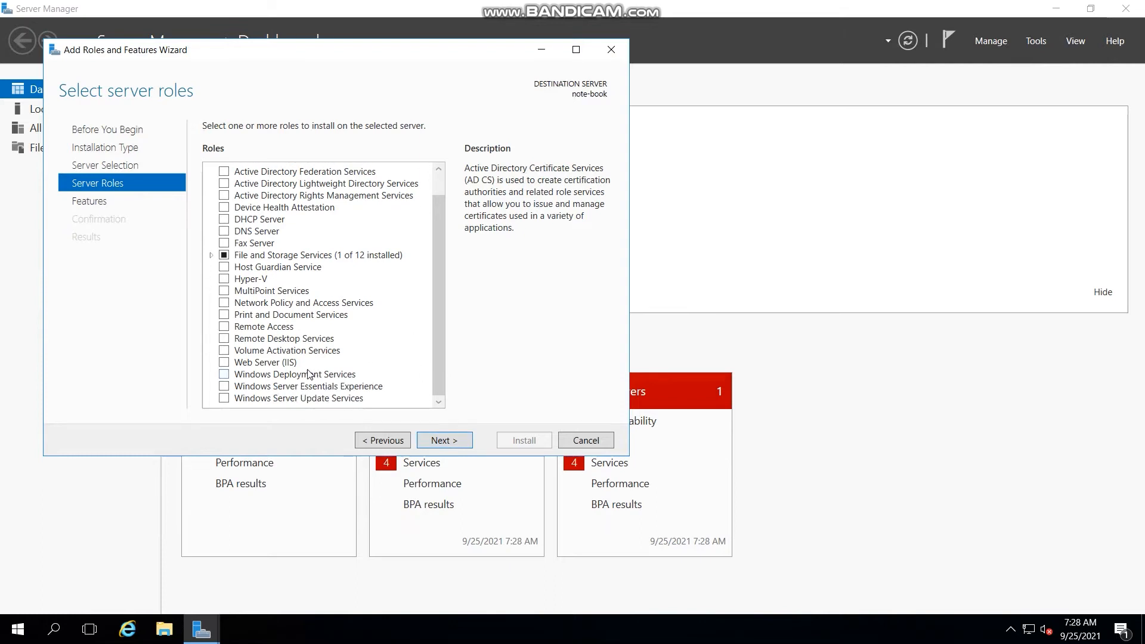
pyautogui.click(224, 363)
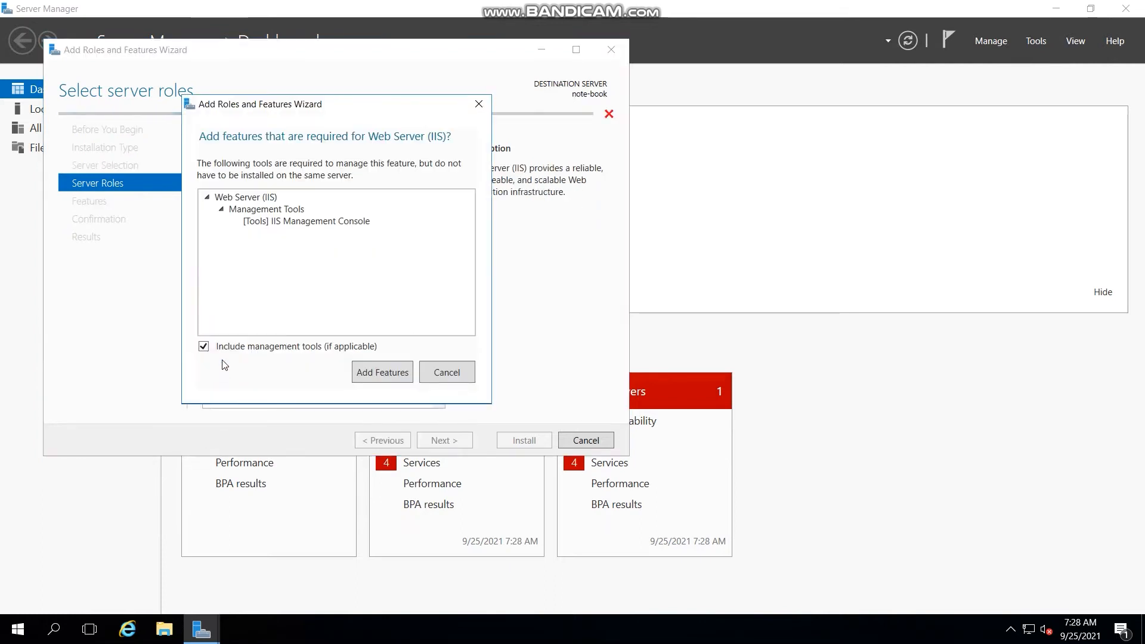
pyautogui.click(357, 371)
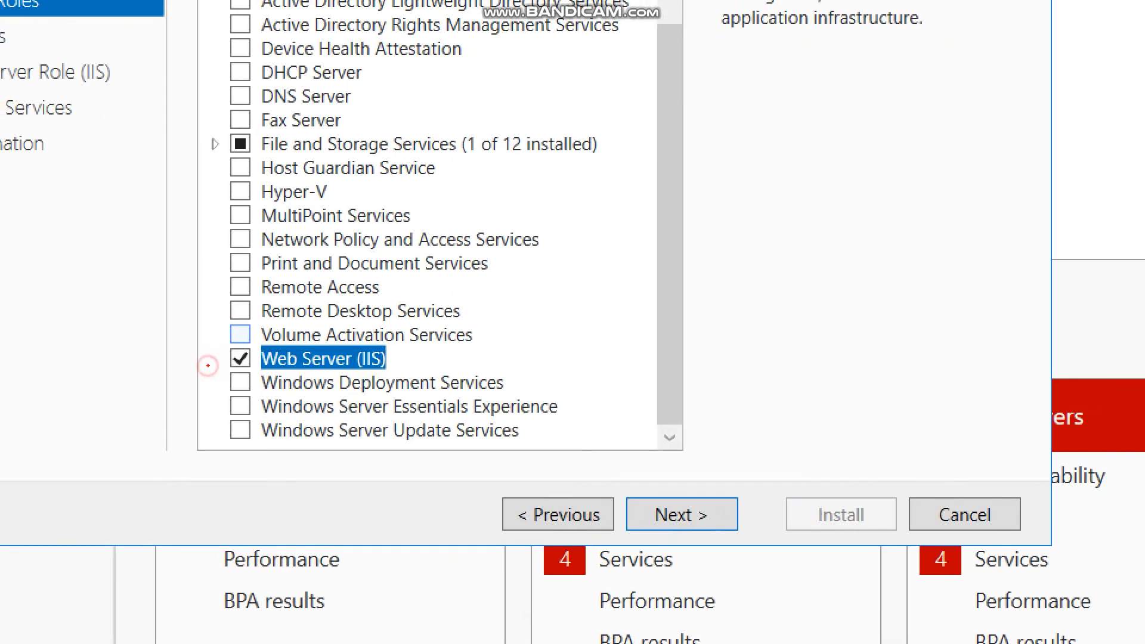
pyautogui.moveTo(216, 342); pyautogui.dragTo(409, 378)
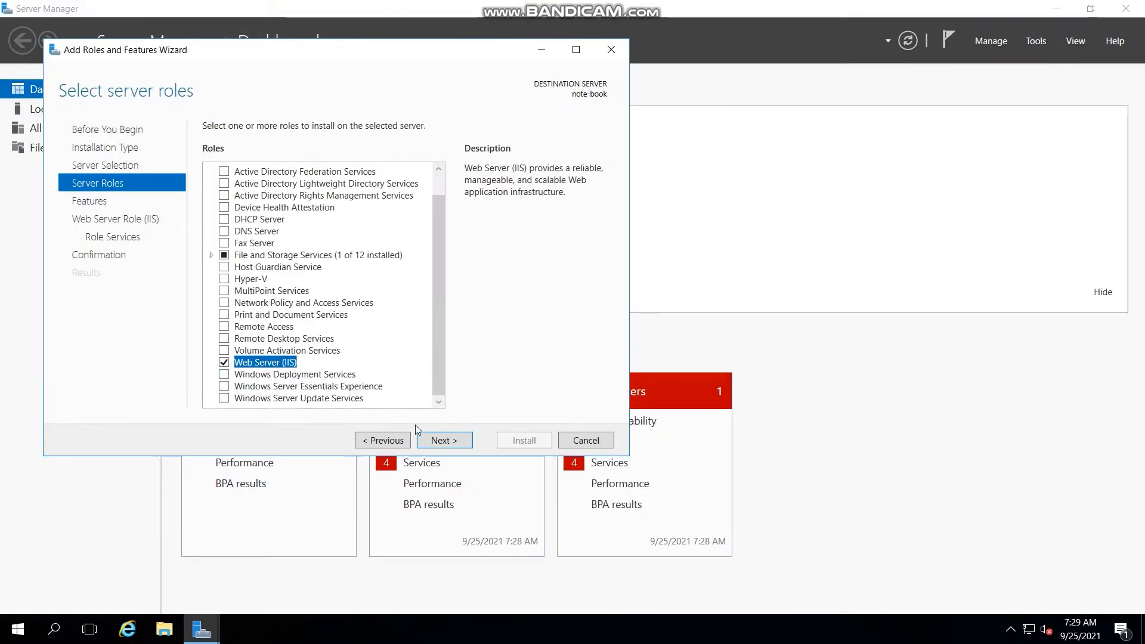
pyautogui.click(427, 436)
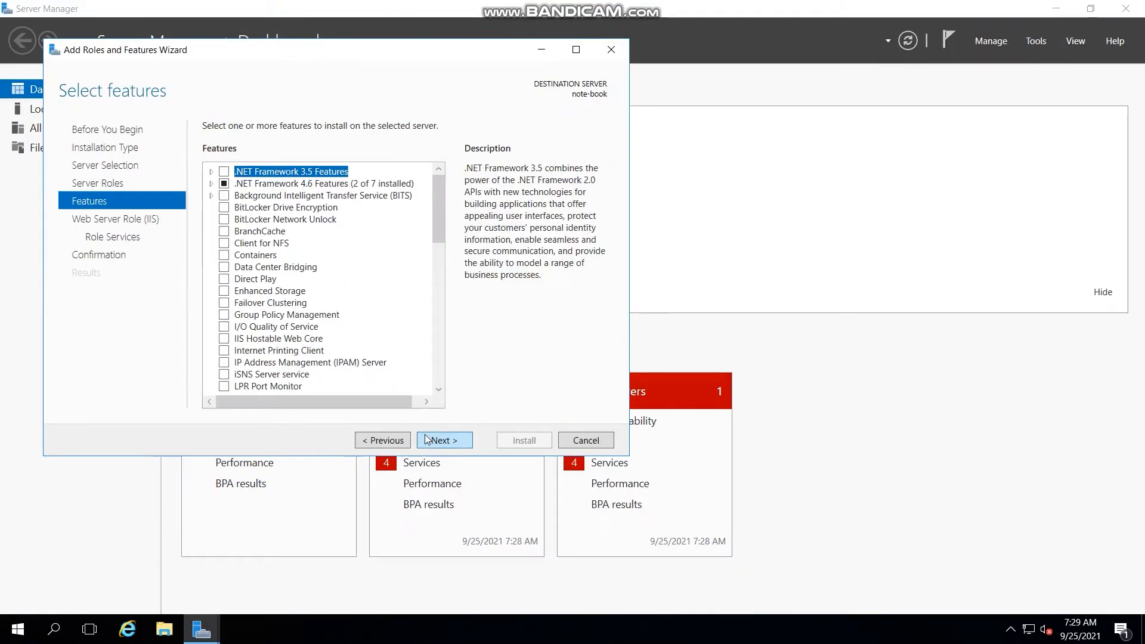
# Step: Keep the default features and add the CGI role service under Application Development, continuing to the confirmation page
pyautogui.click(427, 438)
pyautogui.click(427, 440)
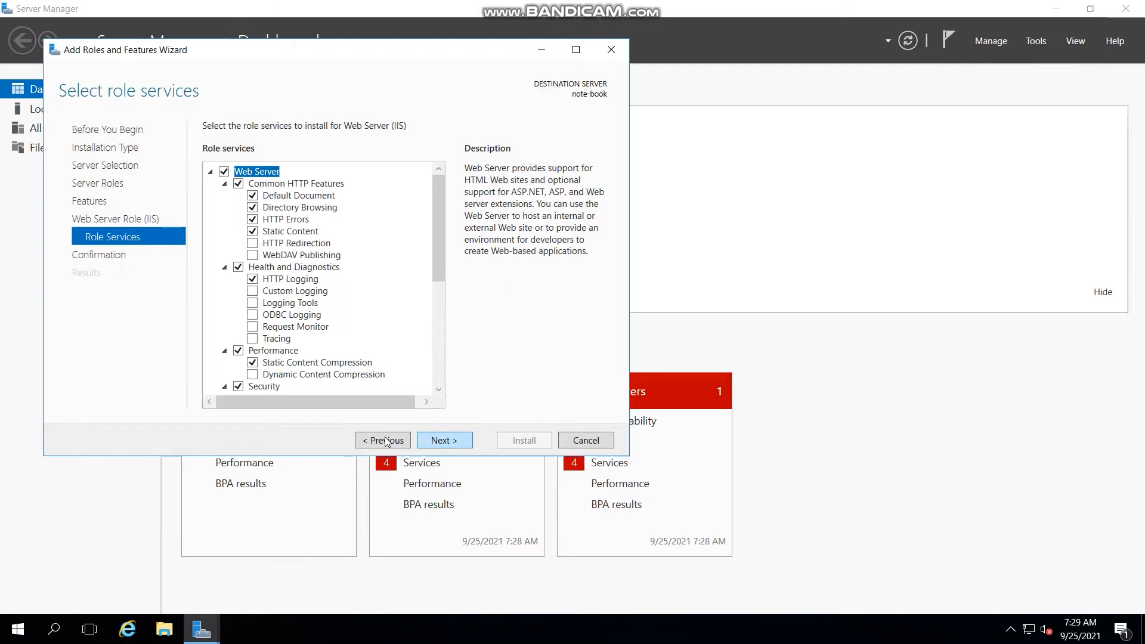
pyautogui.scroll(-2, 367, 370)
pyautogui.scroll(-3, 366, 370)
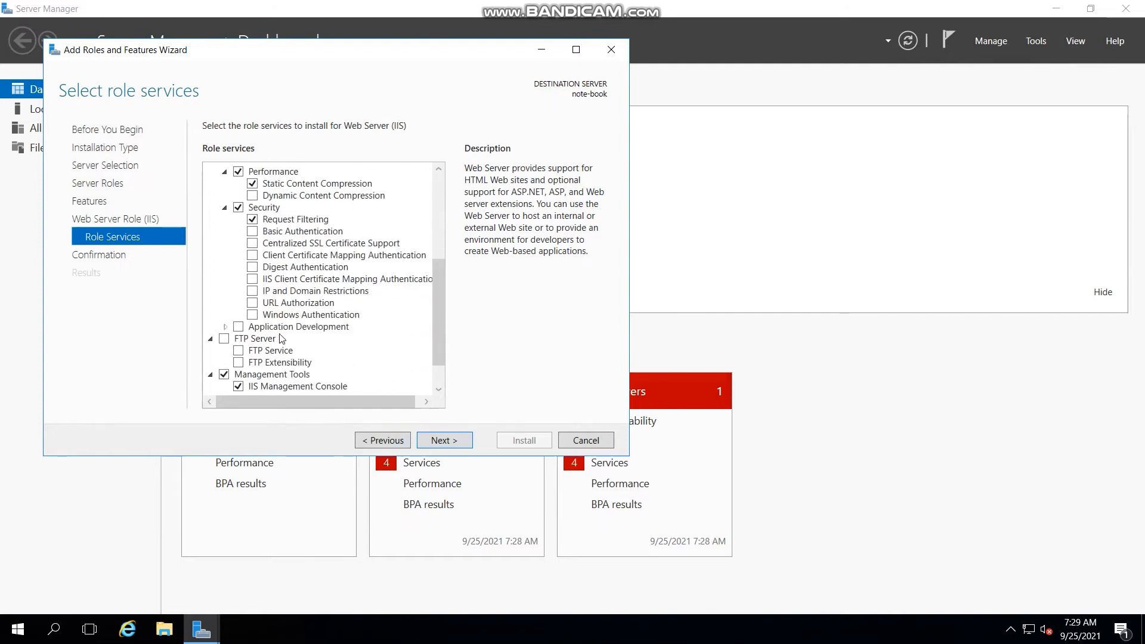
pyautogui.click(225, 328)
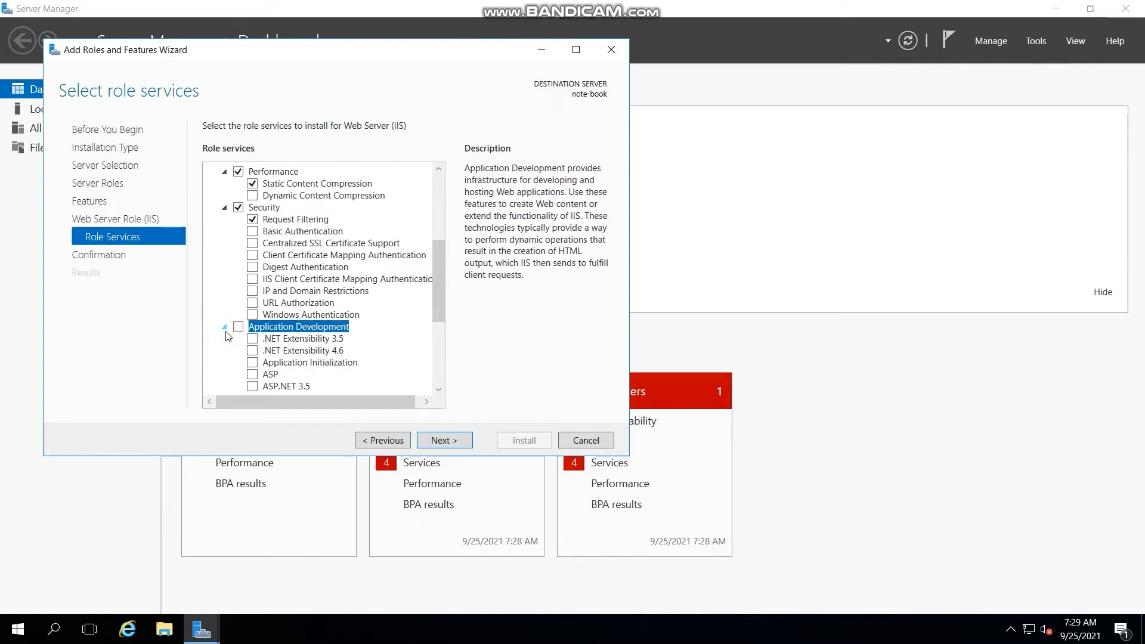
pyautogui.scroll(-2, 227, 336)
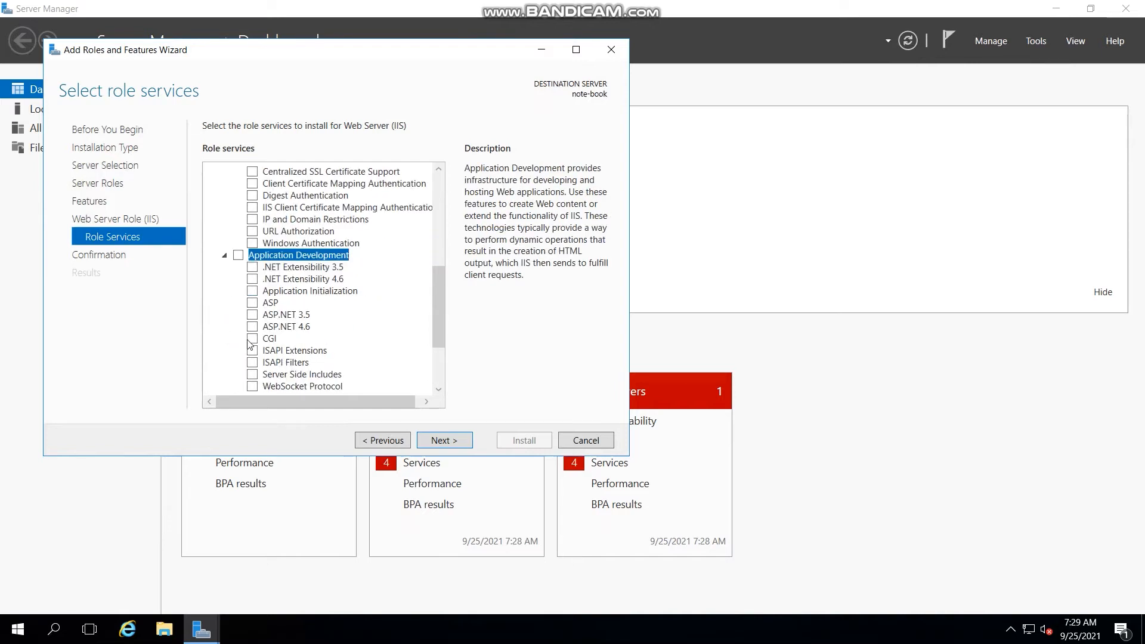
pyautogui.click(251, 340)
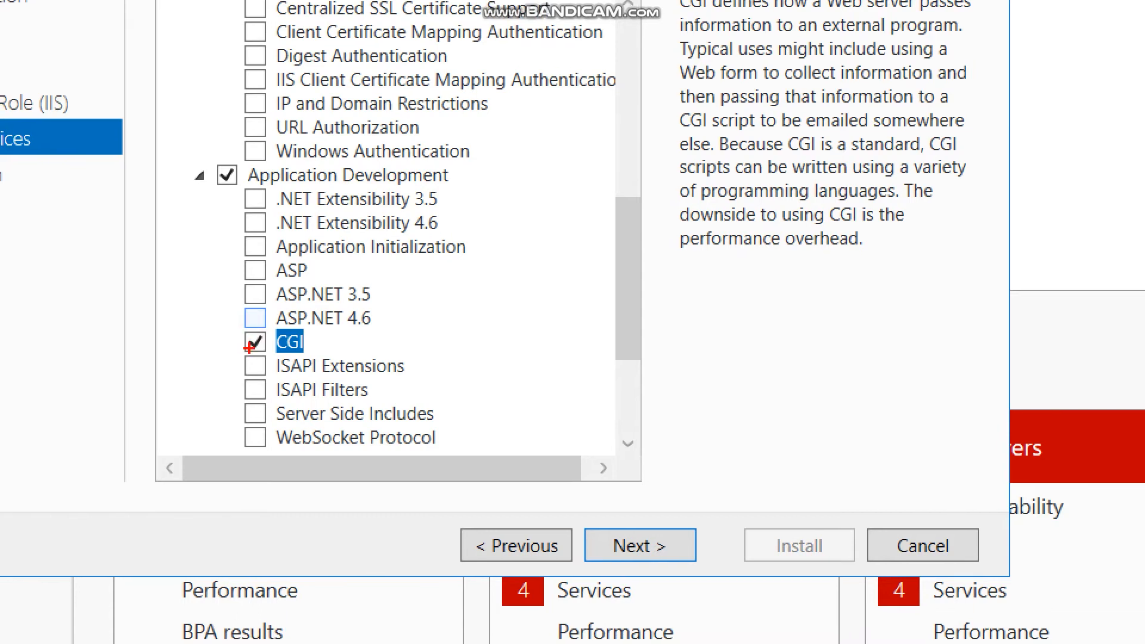
pyautogui.moveTo(223, 330); pyautogui.dragTo(320, 359)
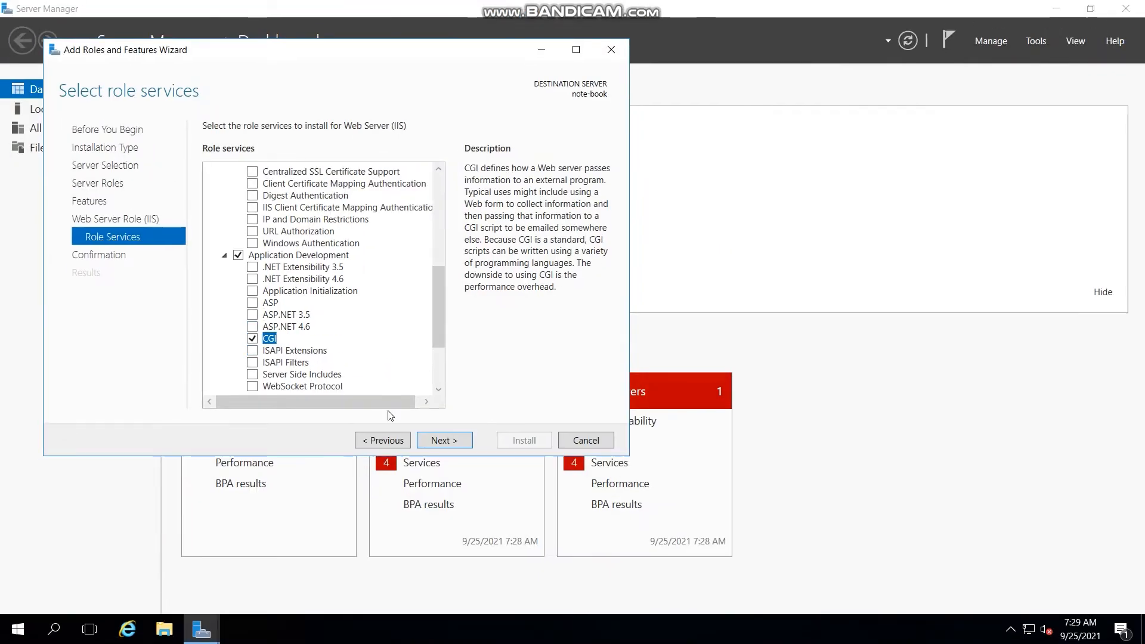
pyautogui.click(424, 439)
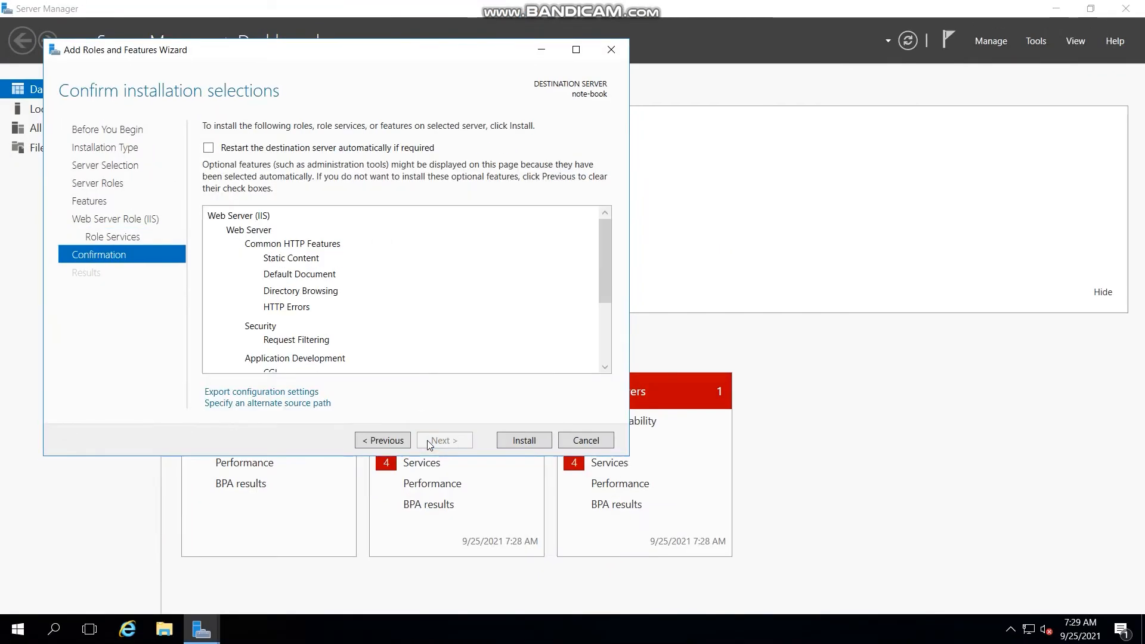
# Step: Allow automatic restart of the destination server if required and begin installing the selected role
pyautogui.click(212, 151)
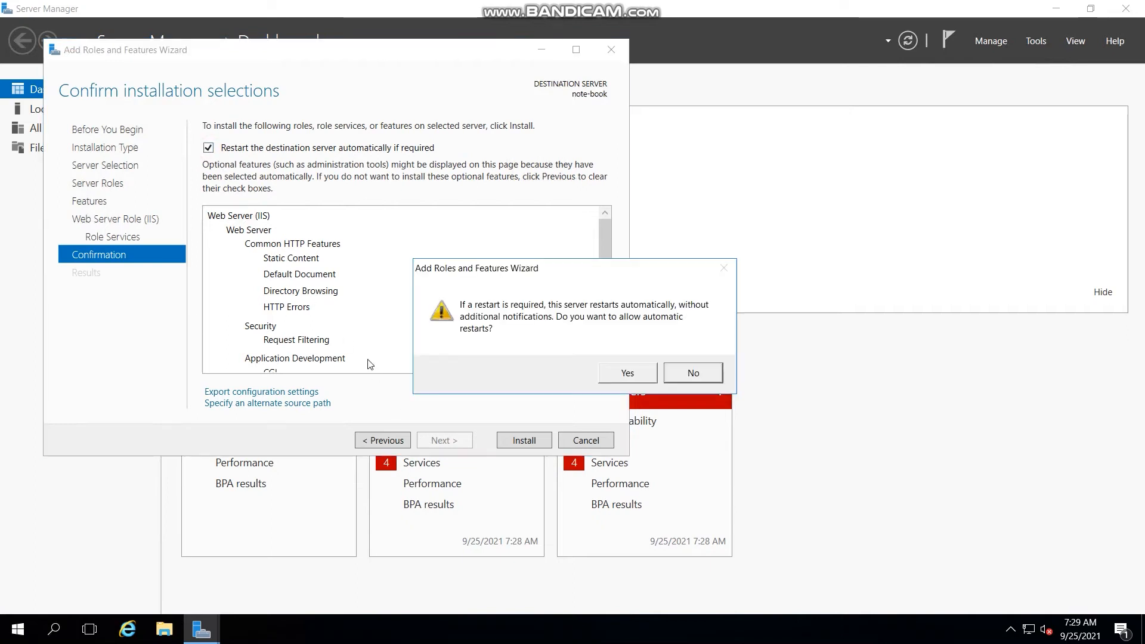
pyautogui.click(614, 375)
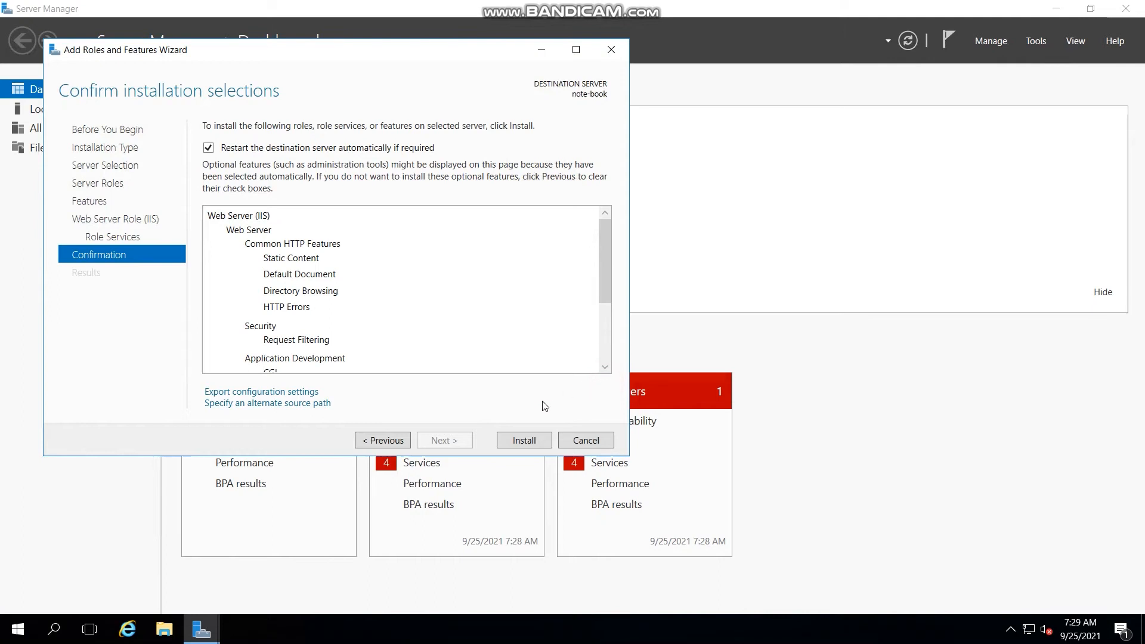
pyautogui.click(525, 442)
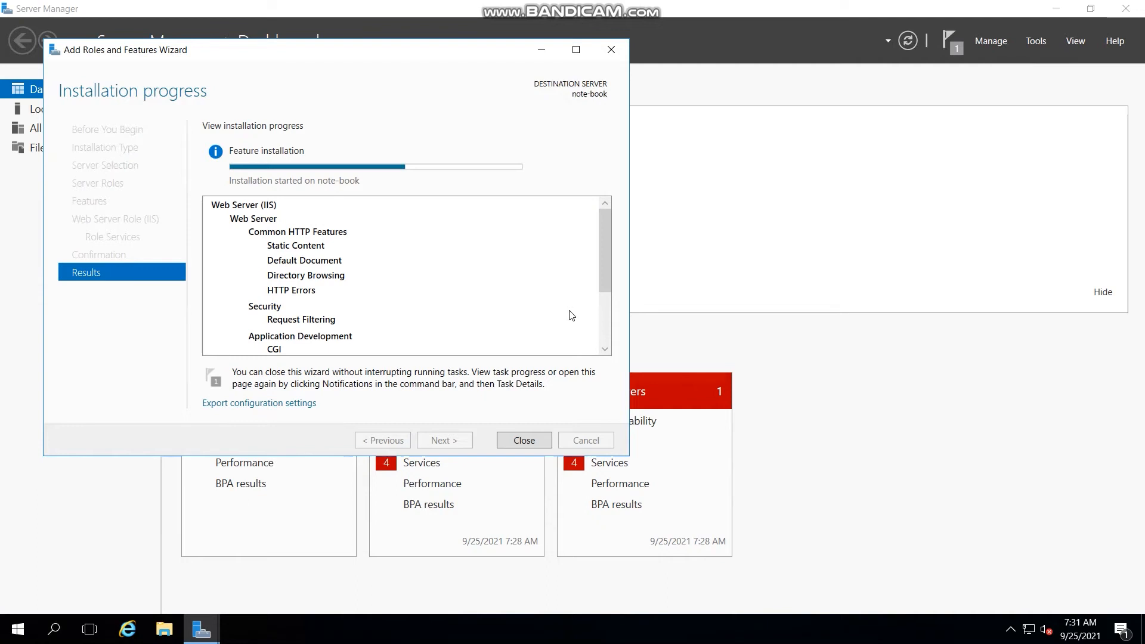
# Step: Review the installation progress and installed role services, and close the wizard once installation finishes
pyautogui.scroll(-1, 572, 316)
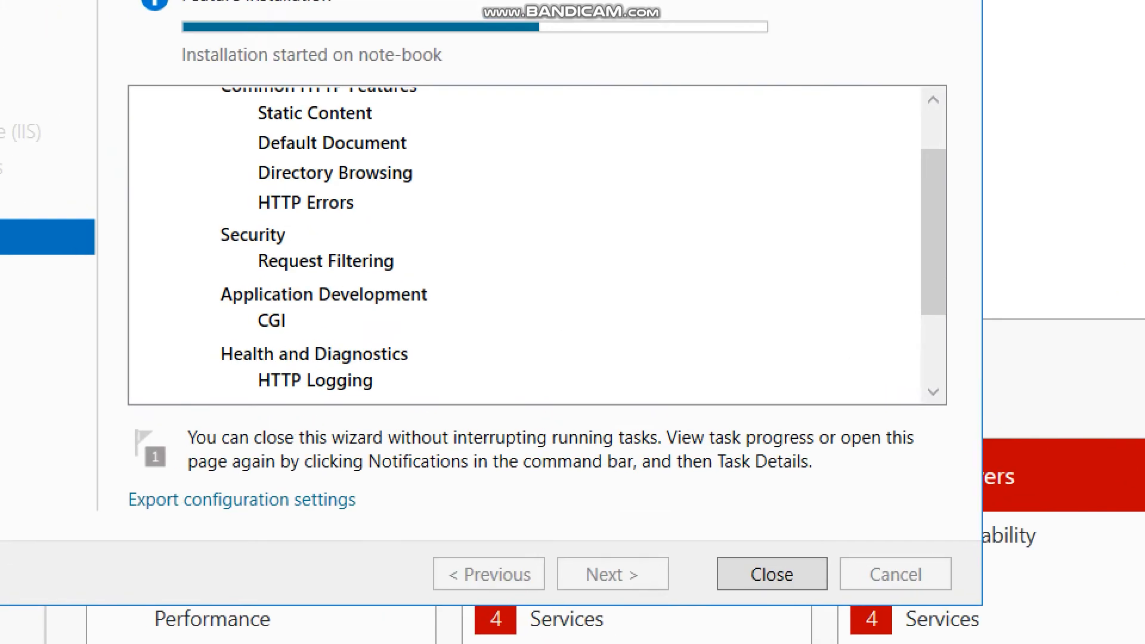
pyautogui.moveTo(249, 292)
pyautogui.mouseDown()
pyautogui.moveTo(297, 325)
pyautogui.moveTo(394, 356)
pyautogui.moveTo(616, 343)
pyautogui.moveTo(601, 345)
pyautogui.mouseUp()
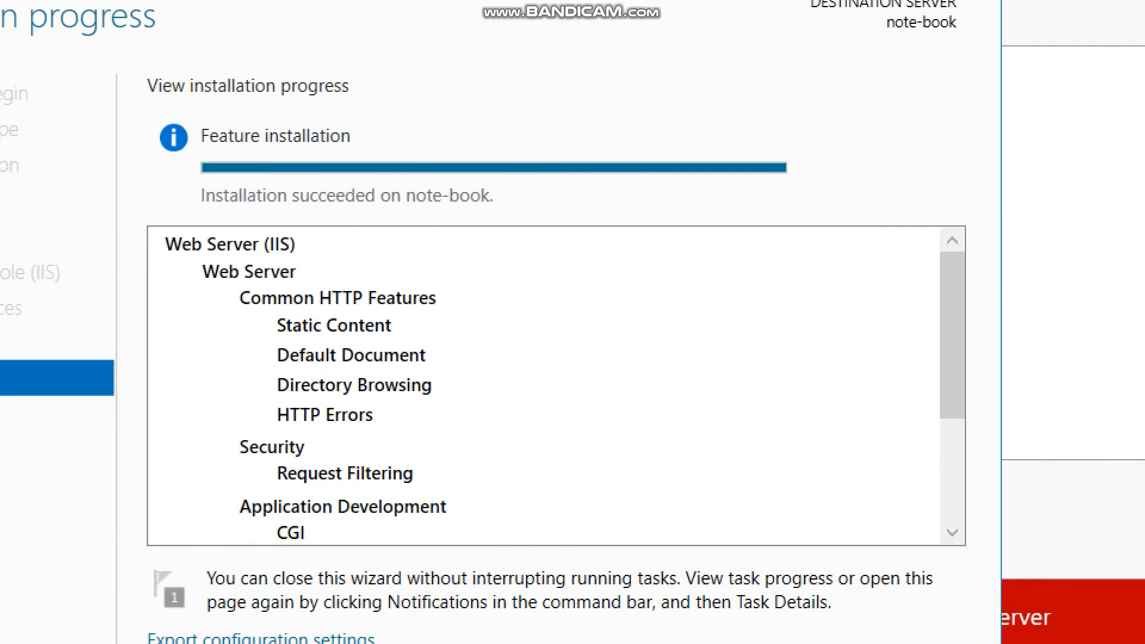
pyautogui.moveTo(238, 171)
pyautogui.mouseDown()
pyautogui.moveTo(558, 199)
pyautogui.moveTo(610, 214)
pyautogui.mouseUp()
pyautogui.press('Escape')
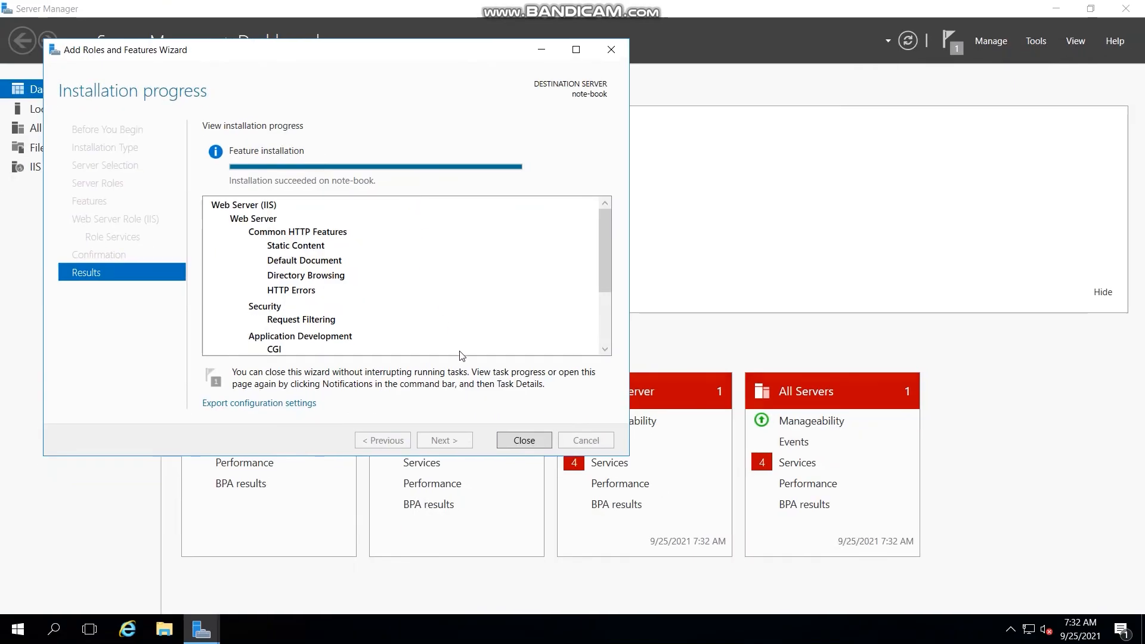
pyautogui.click(510, 439)
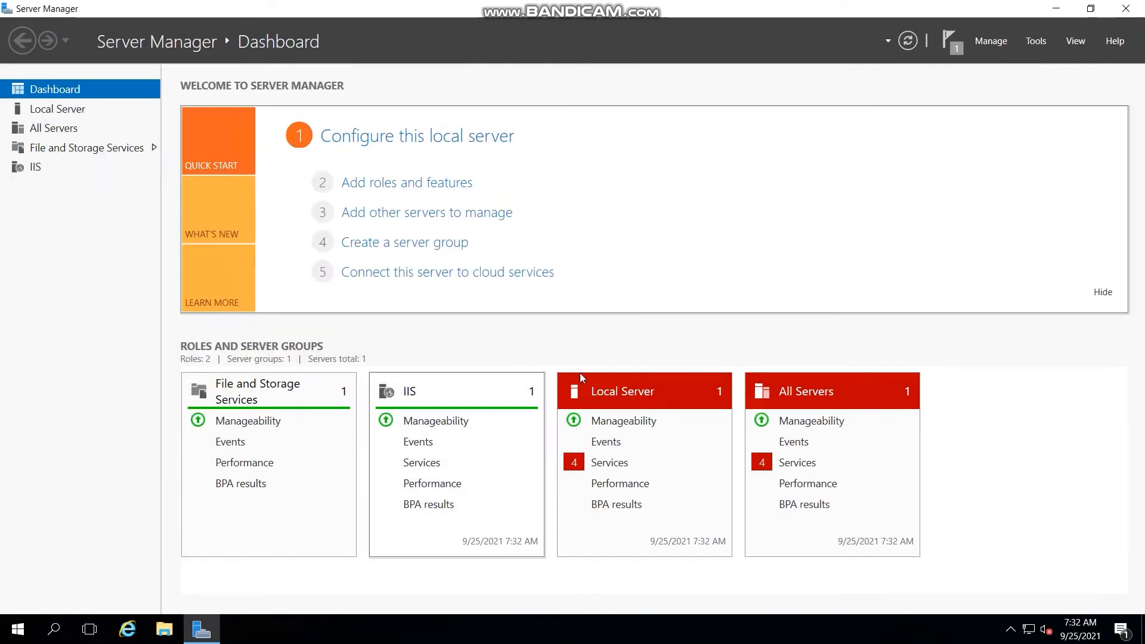
# Step: Open Internet Information Services (IIS) Manager from the server's administrative tools and maximize its window
pyautogui.click(1036, 41)
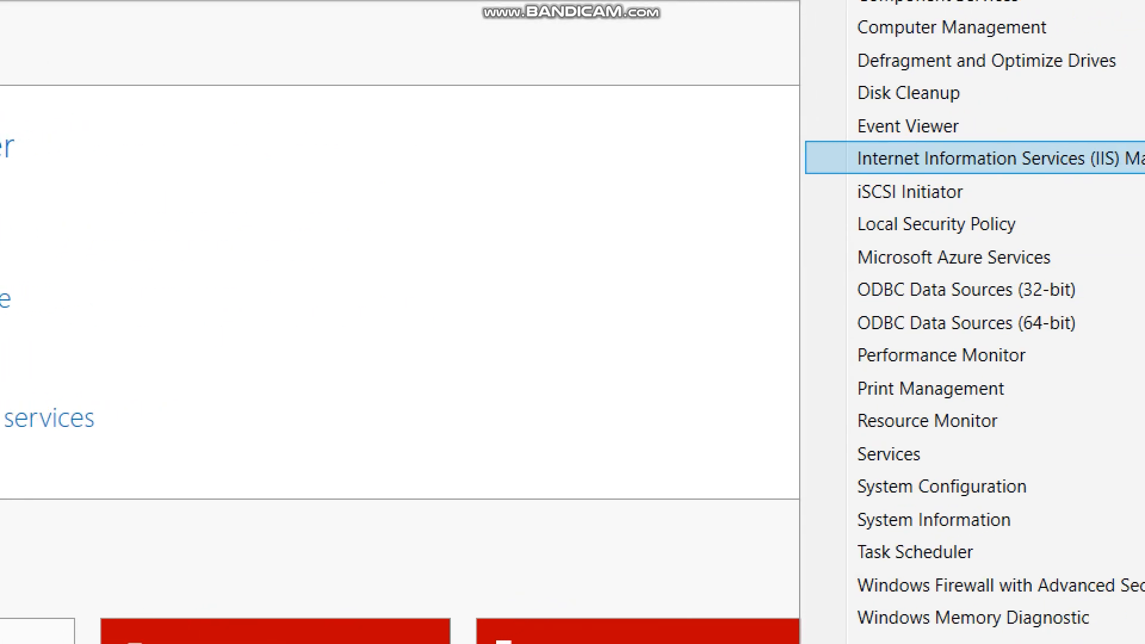
pyautogui.click(1003, 158)
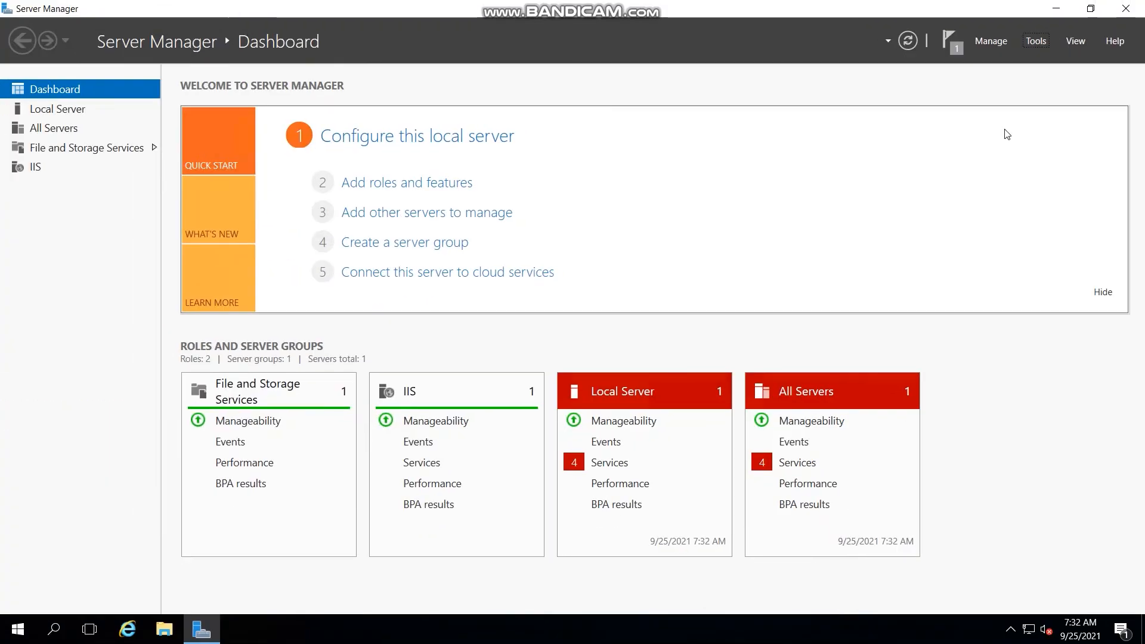
pyautogui.click(1027, 43)
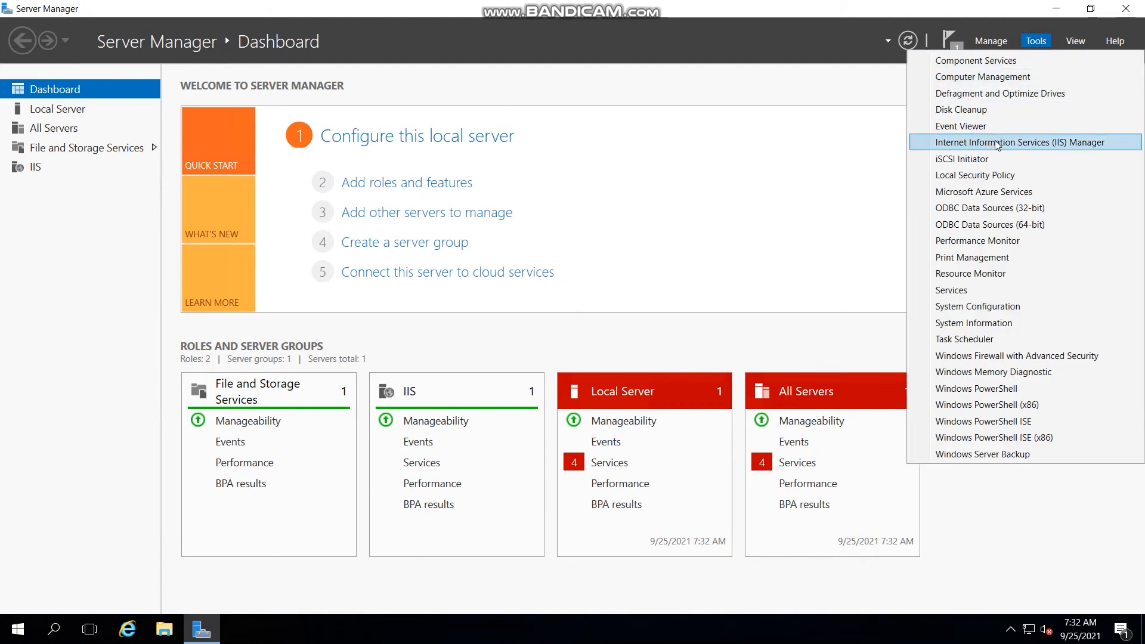
pyautogui.click(995, 141)
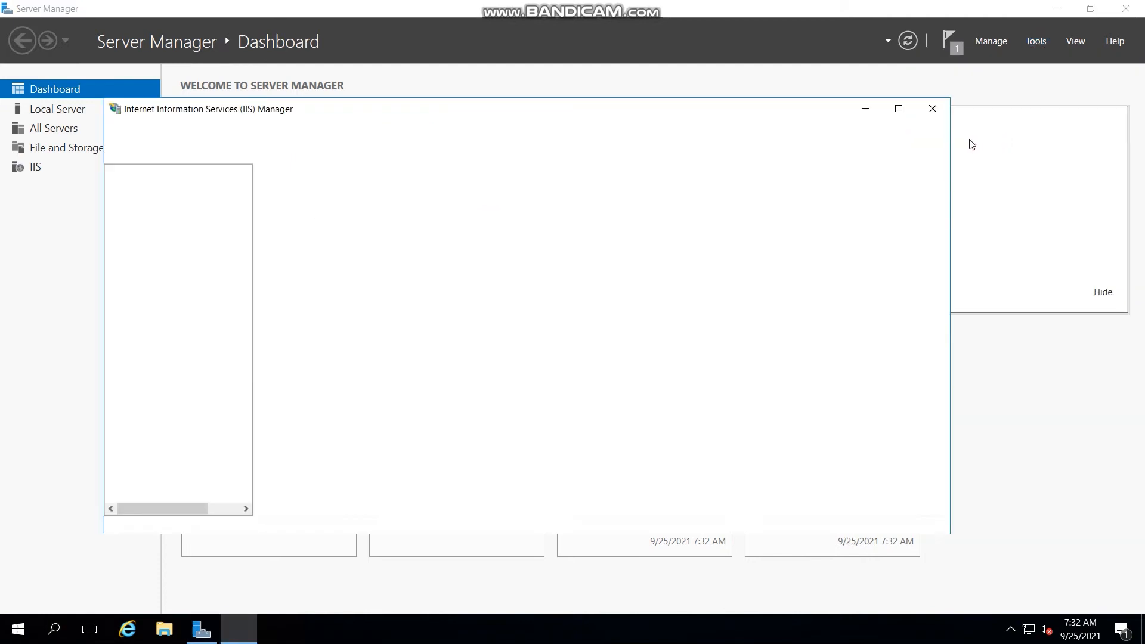
pyautogui.click(899, 110)
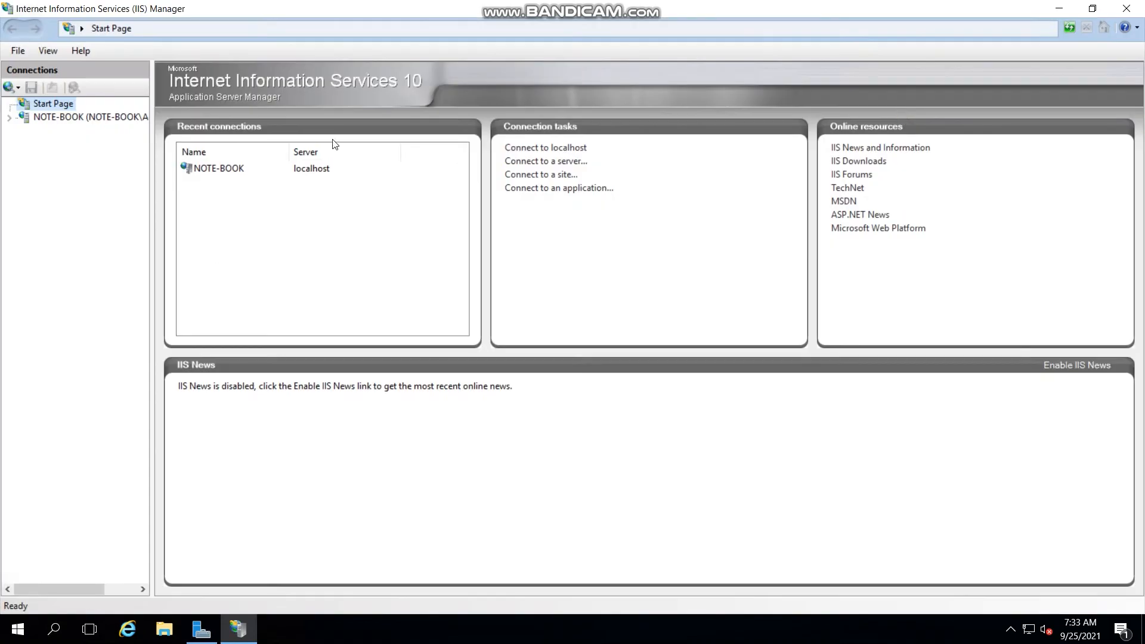
# Step: Expand the NOTE-BOOK server connection and its Sites node, and view the Default Web Site's home page
pyautogui.click(10, 116)
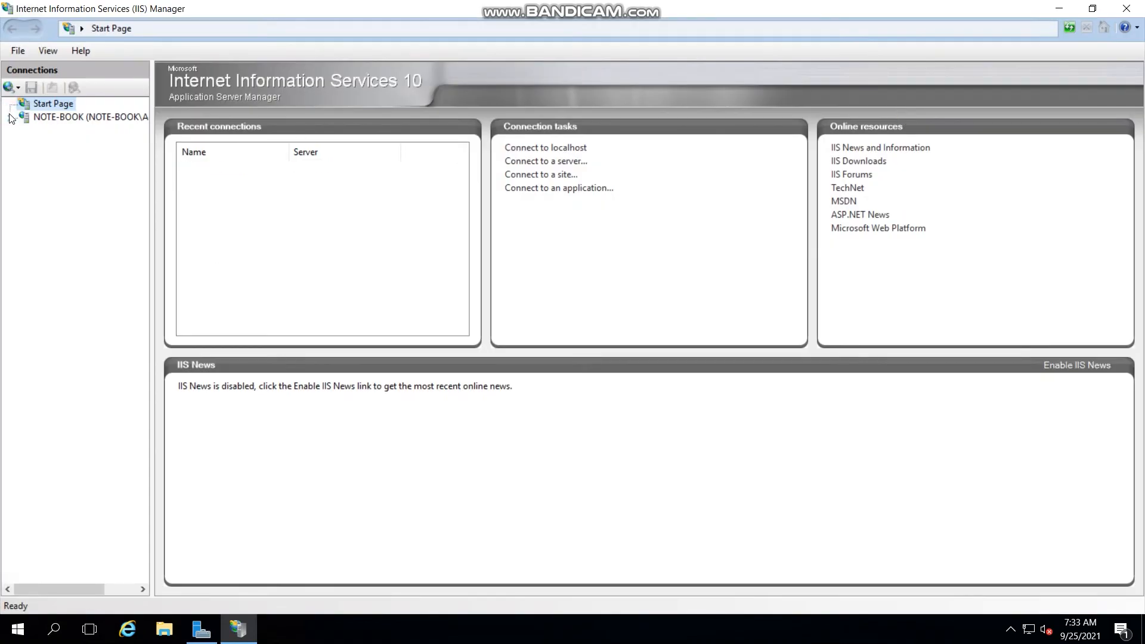
pyautogui.click(10, 122)
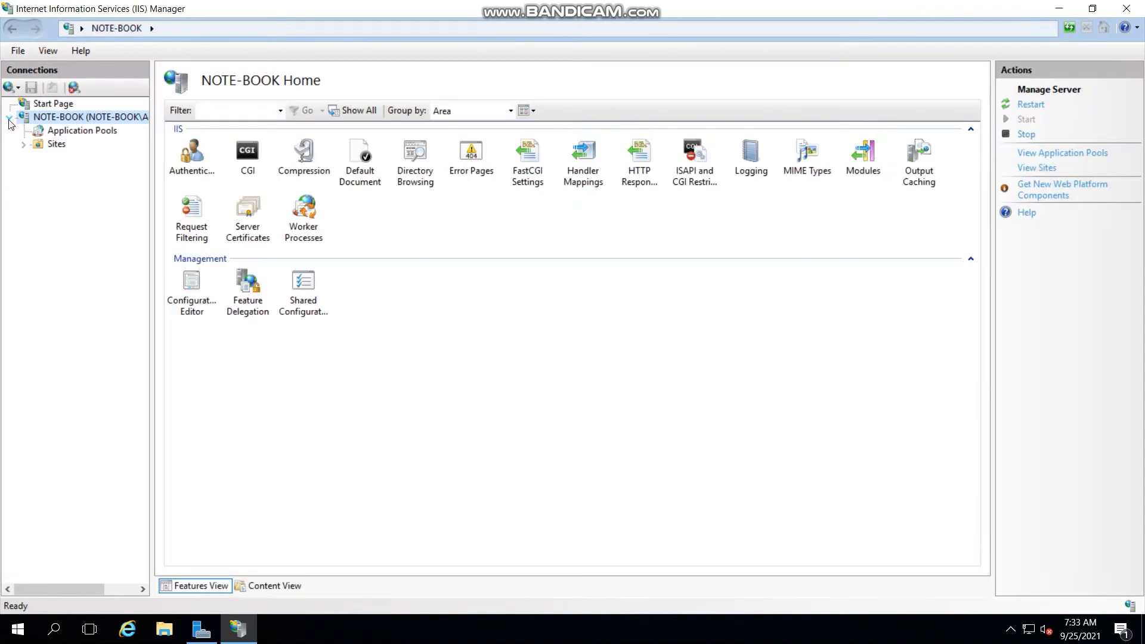
pyautogui.click(24, 144)
pyautogui.click(67, 160)
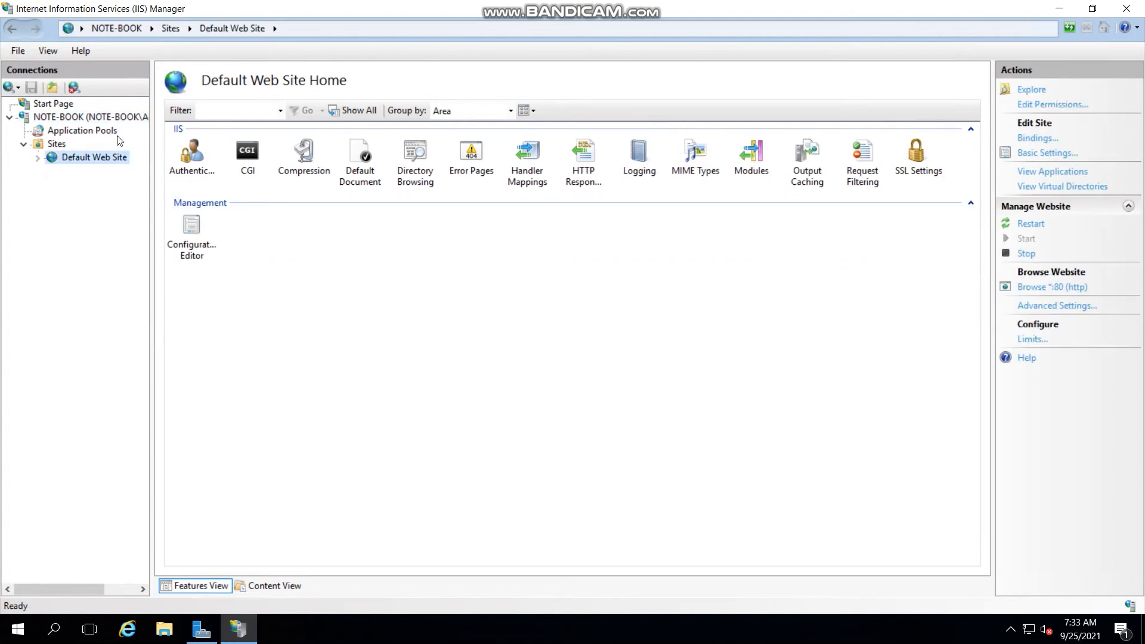
# Step: Return to the NOTE-BOOK server's home page and open the download page for new Web Platform components
pyautogui.click(112, 118)
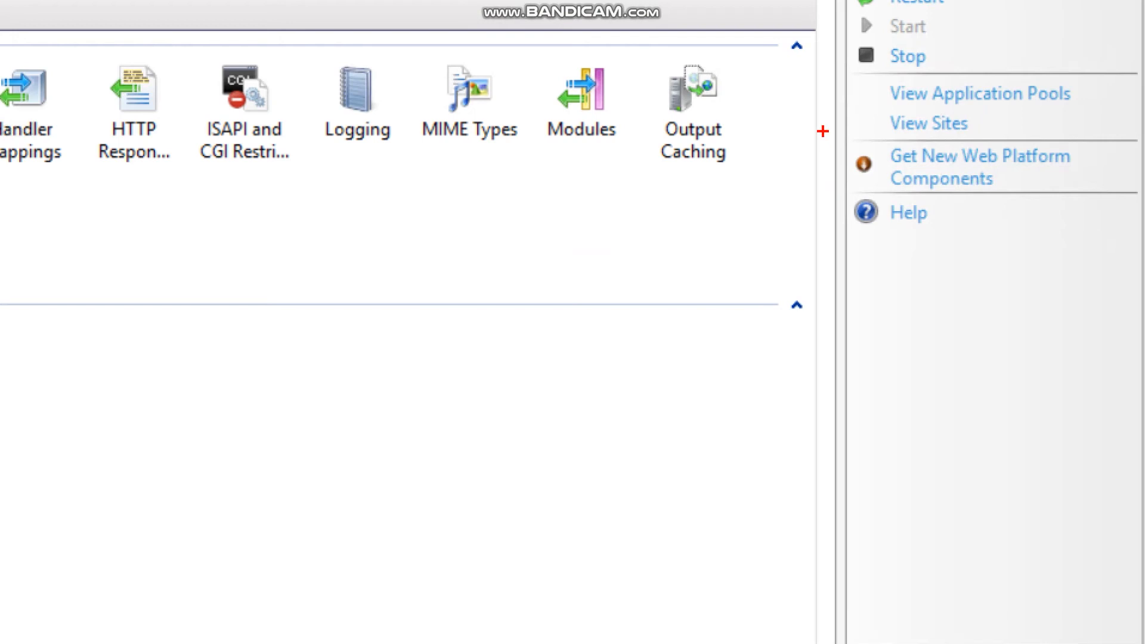
pyautogui.moveTo(849, 142)
pyautogui.mouseDown()
pyautogui.moveTo(1066, 208)
pyautogui.moveTo(1098, 191)
pyautogui.mouseUp()
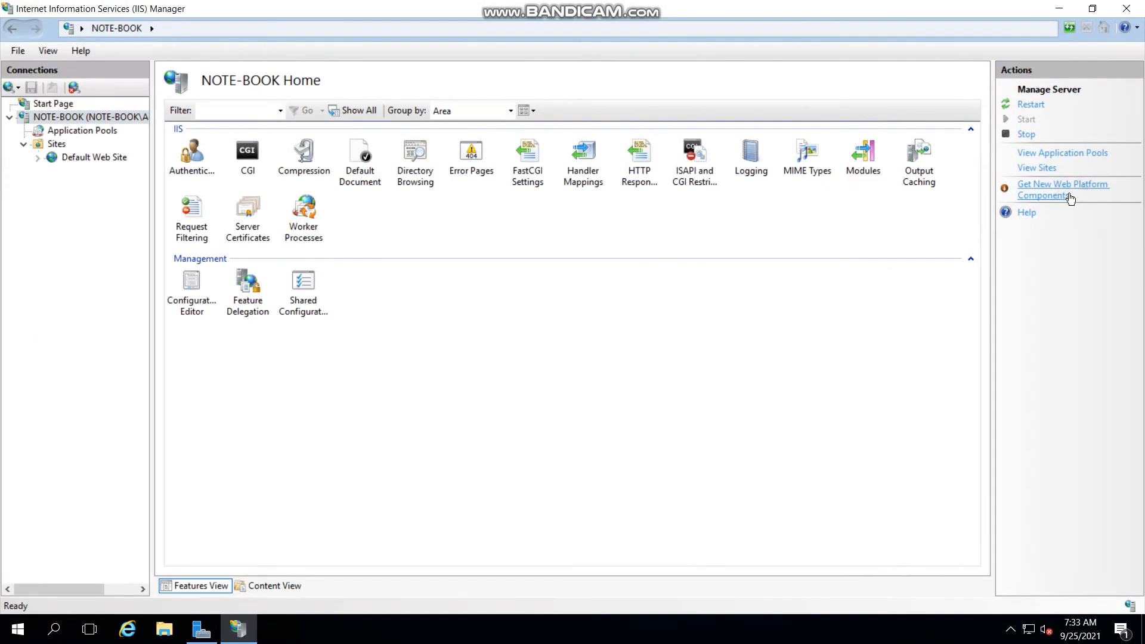
pyautogui.click(1067, 194)
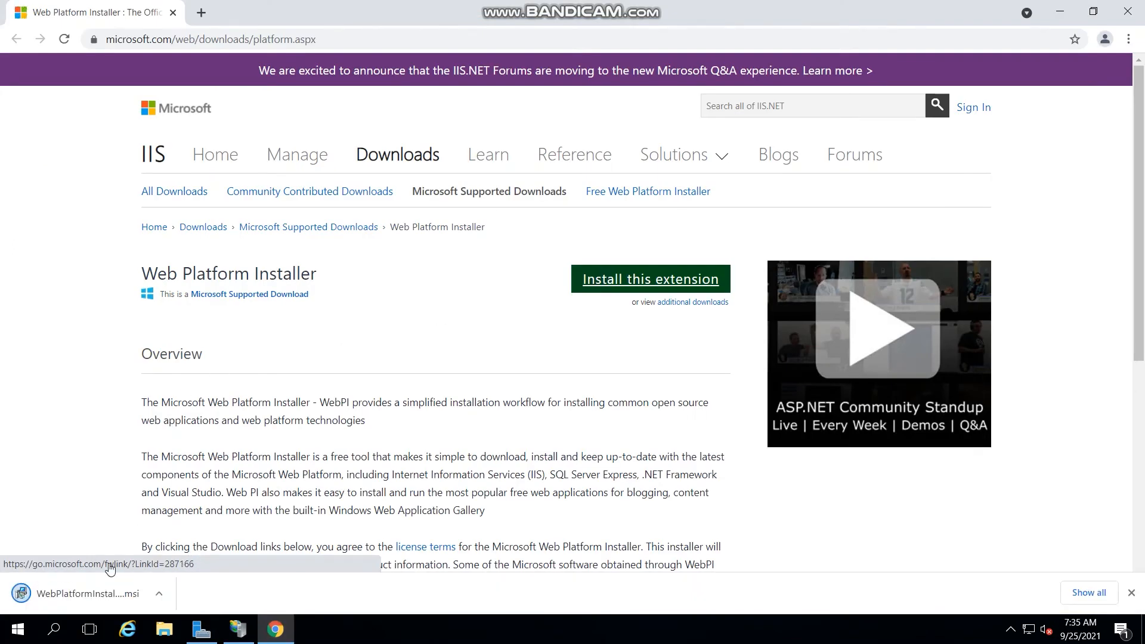
# Step: Run the downloaded Web Platform Installer package, accept the license agreement, and complete the Microsoft Web Platform Installer 5.1 setup
pyautogui.click(92, 600)
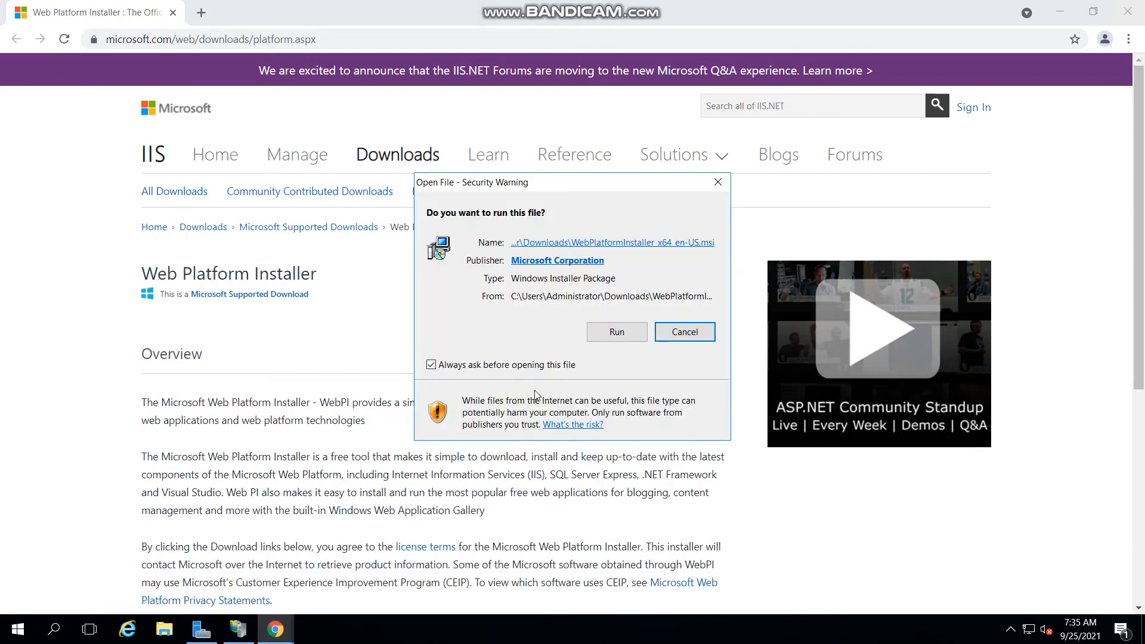
pyautogui.click(594, 337)
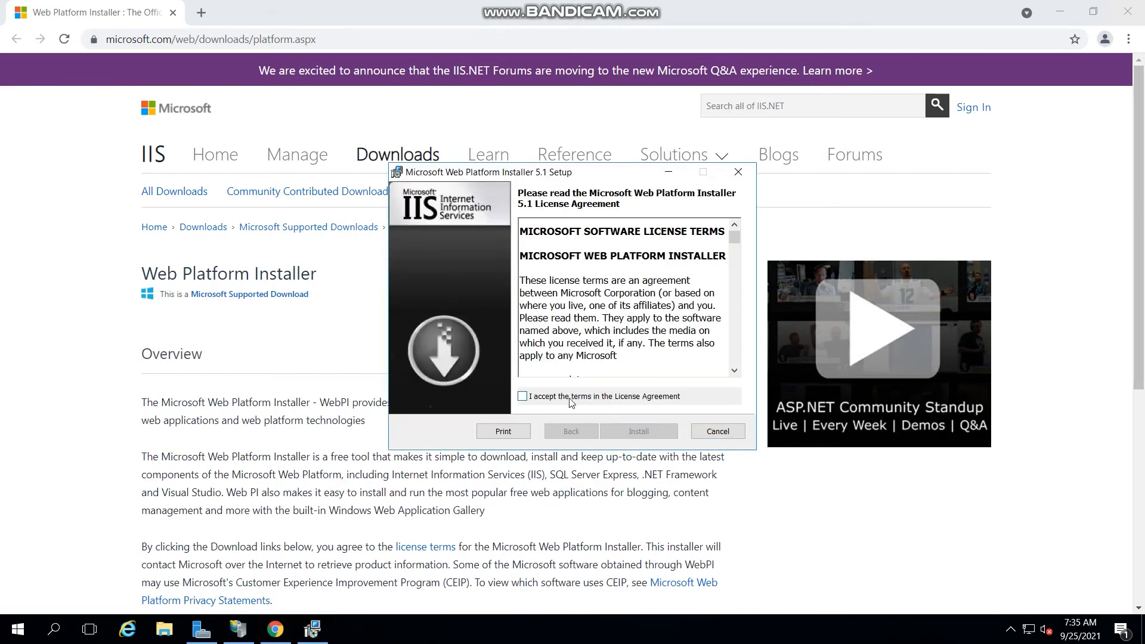
pyautogui.click(523, 395)
pyautogui.click(647, 437)
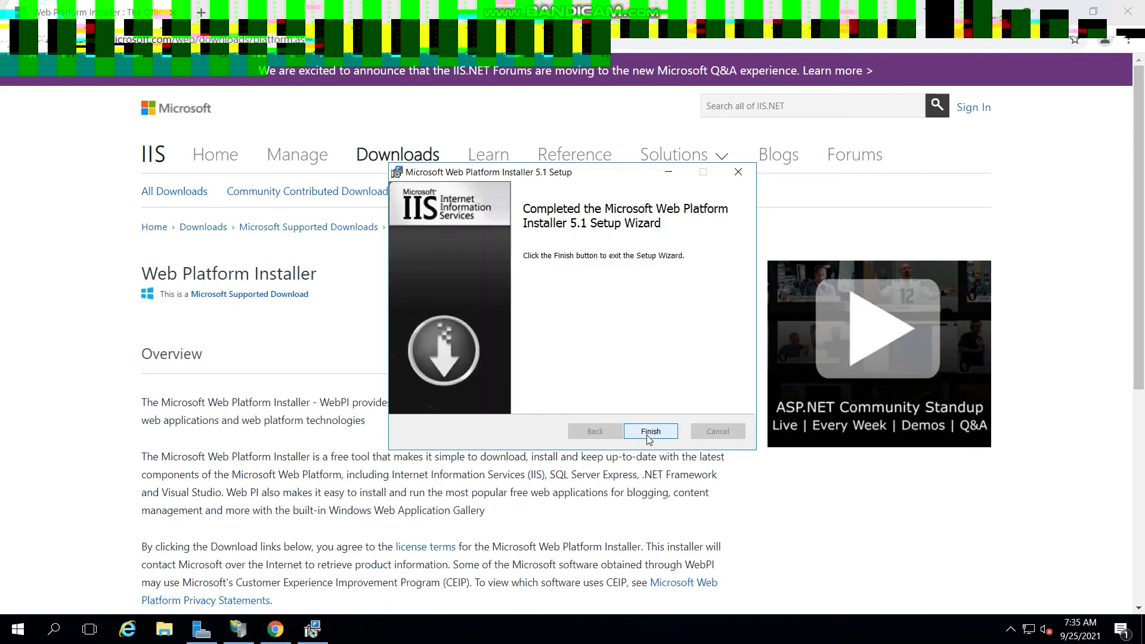
pyautogui.click(649, 439)
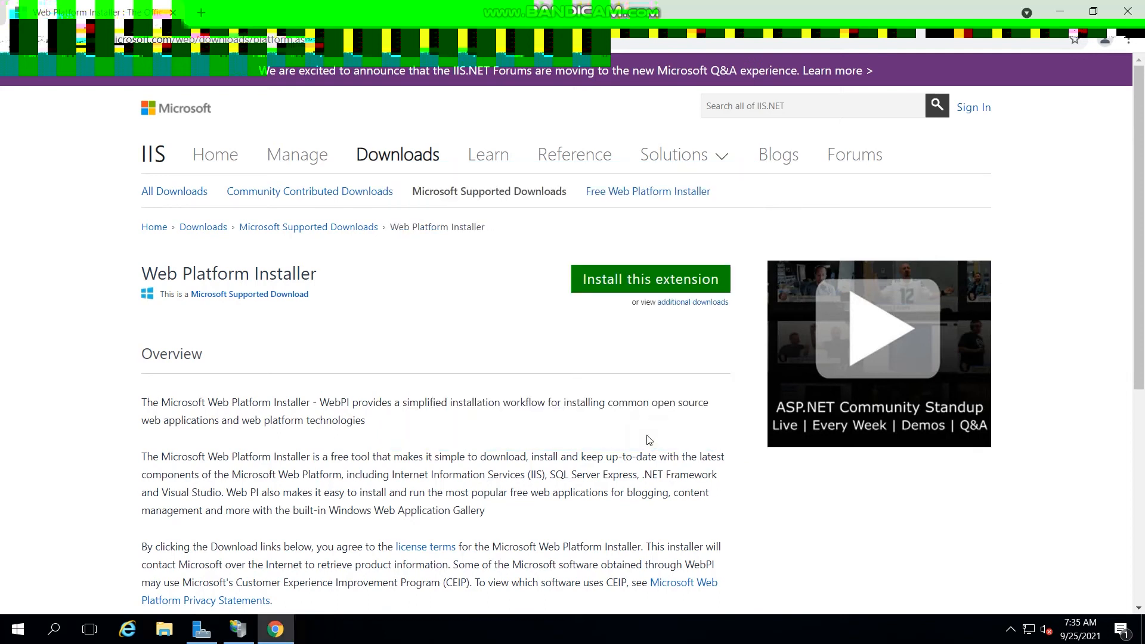
# Step: Switch back to IIS Manager, launch the Web Platform Installer from the NOTE-BOOK server's home page, and search it for "php"
pyautogui.click(245, 630)
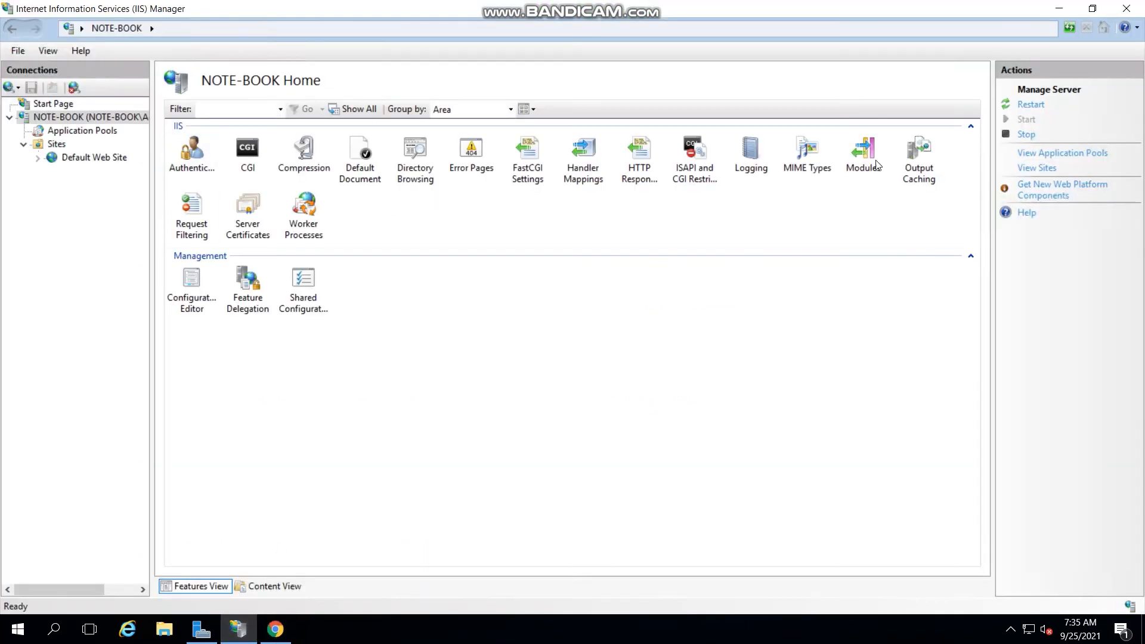
pyautogui.click(1048, 189)
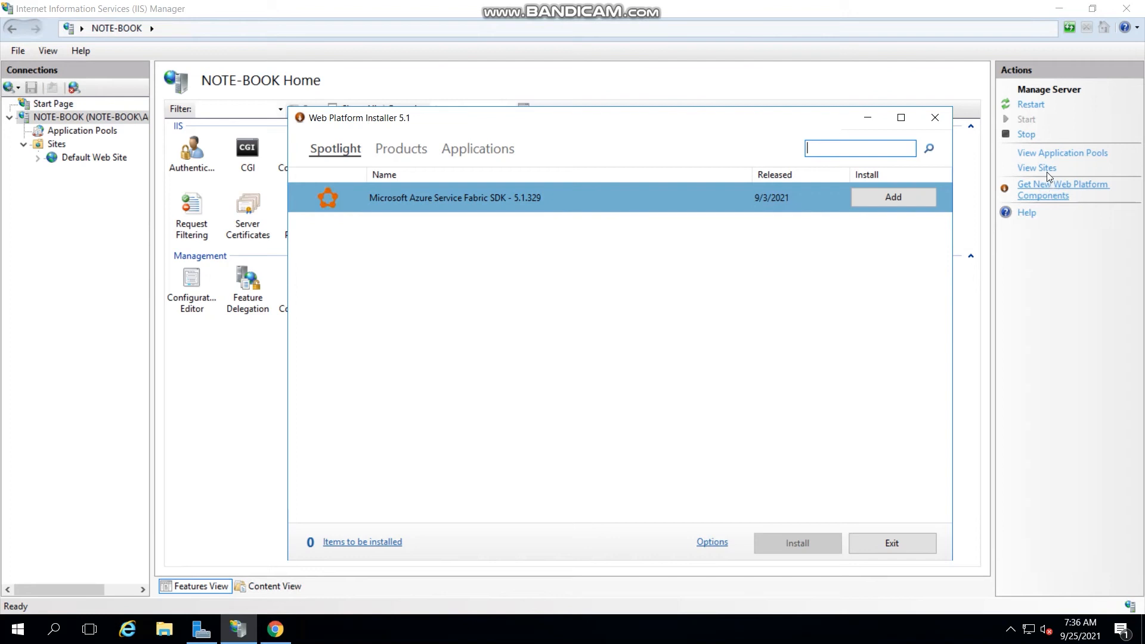
pyautogui.write('php')
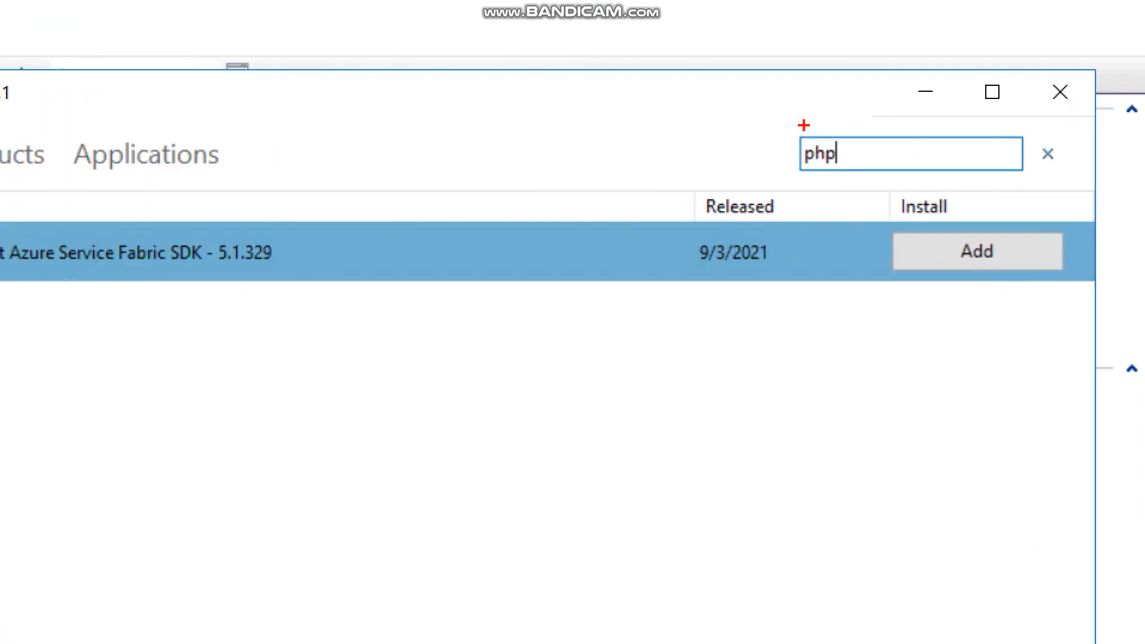
pyautogui.moveTo(791, 130); pyautogui.dragTo(1029, 182)
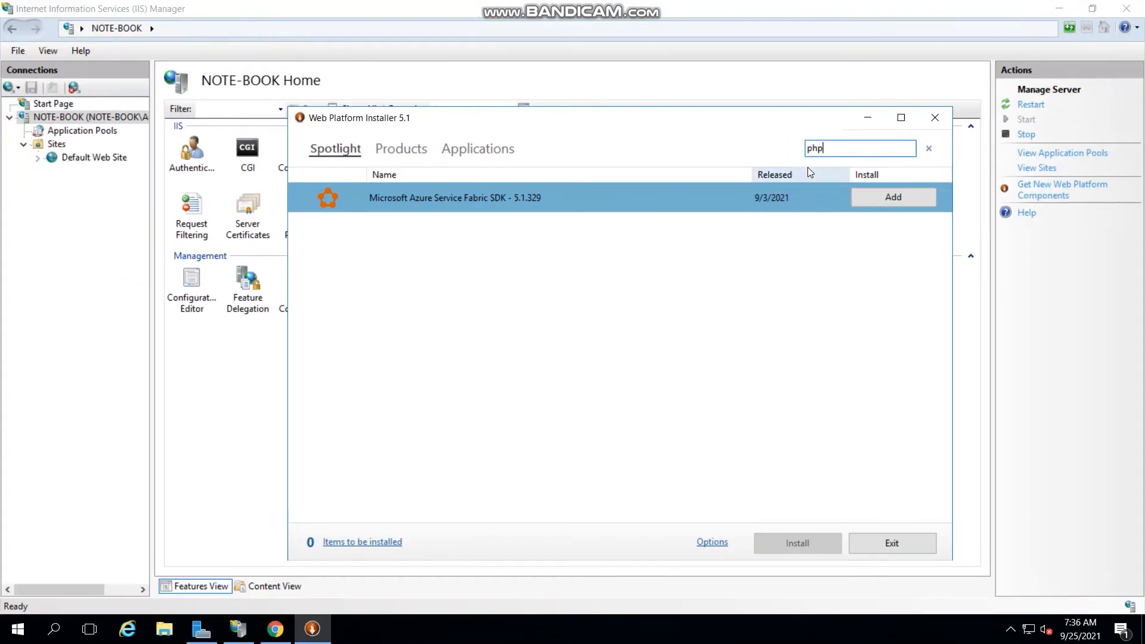
pyautogui.press('Return')
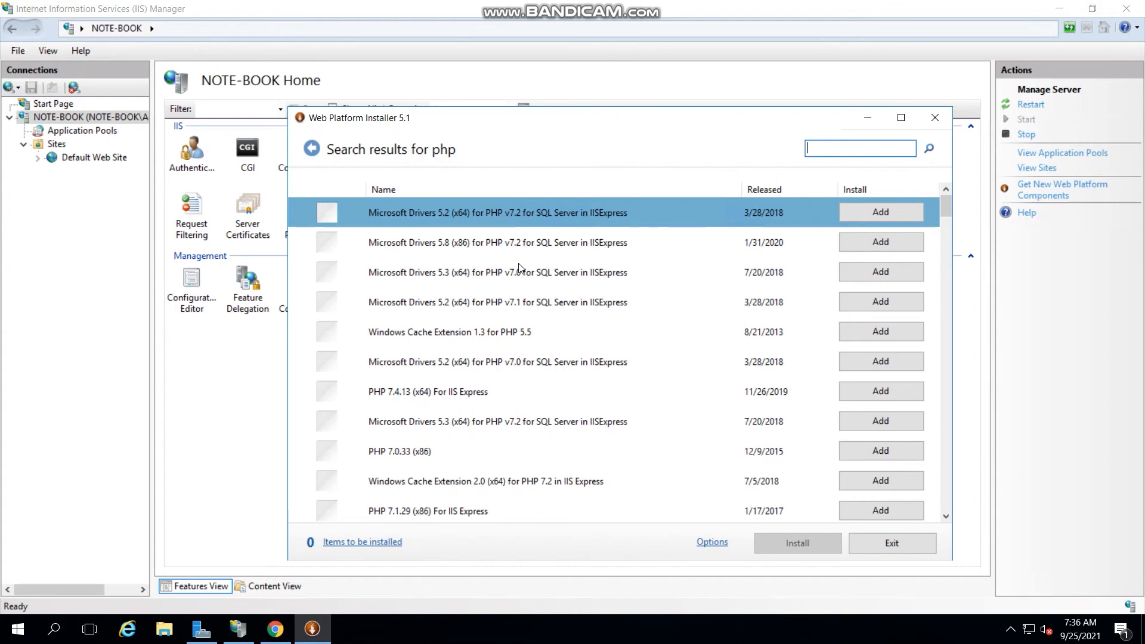
# Step: Examine the search results for the PHP versions offered for IIS Express, comparing the x86 and x64 builds
pyautogui.scroll(-1, 442, 383)
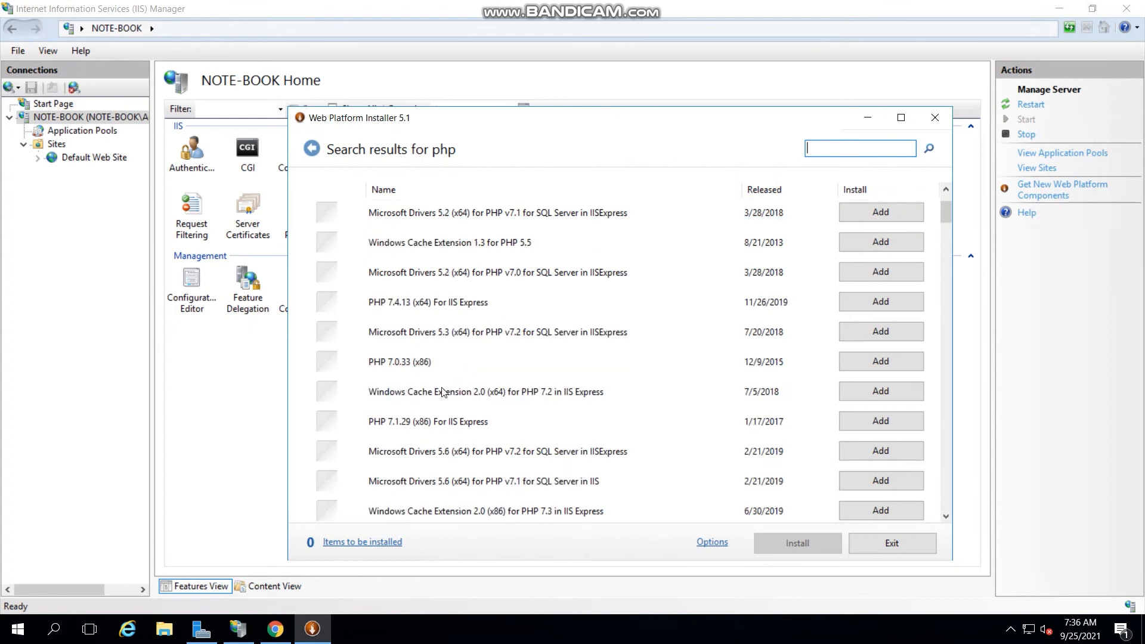
pyautogui.click(430, 300)
pyautogui.scroll(1, 436, 305)
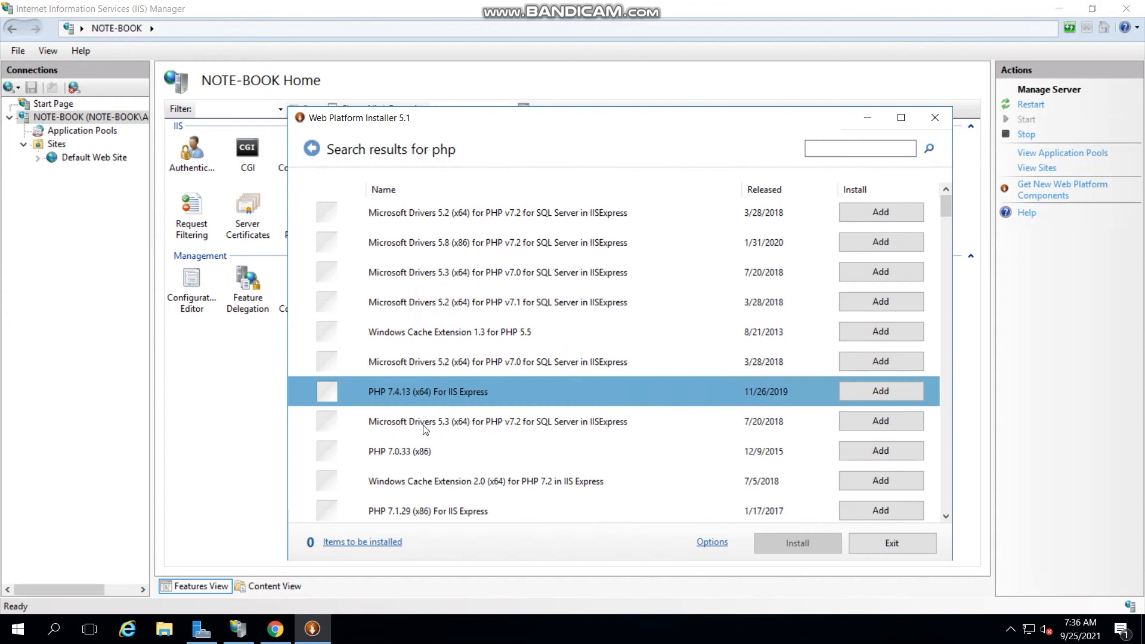
pyautogui.click(438, 514)
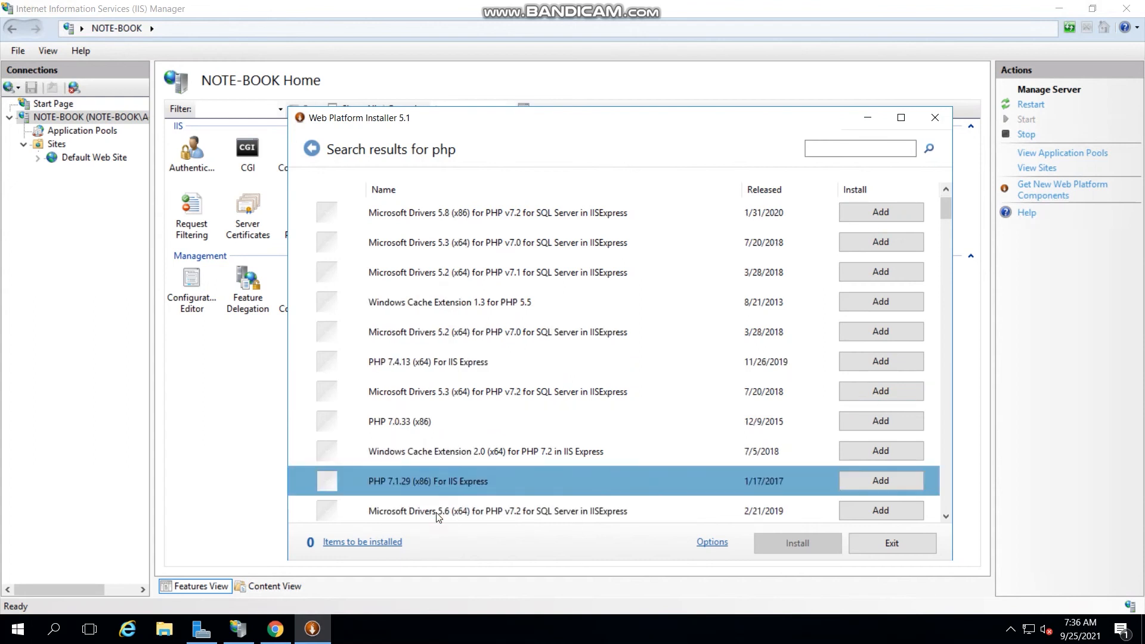
pyautogui.scroll(-3, 435, 474)
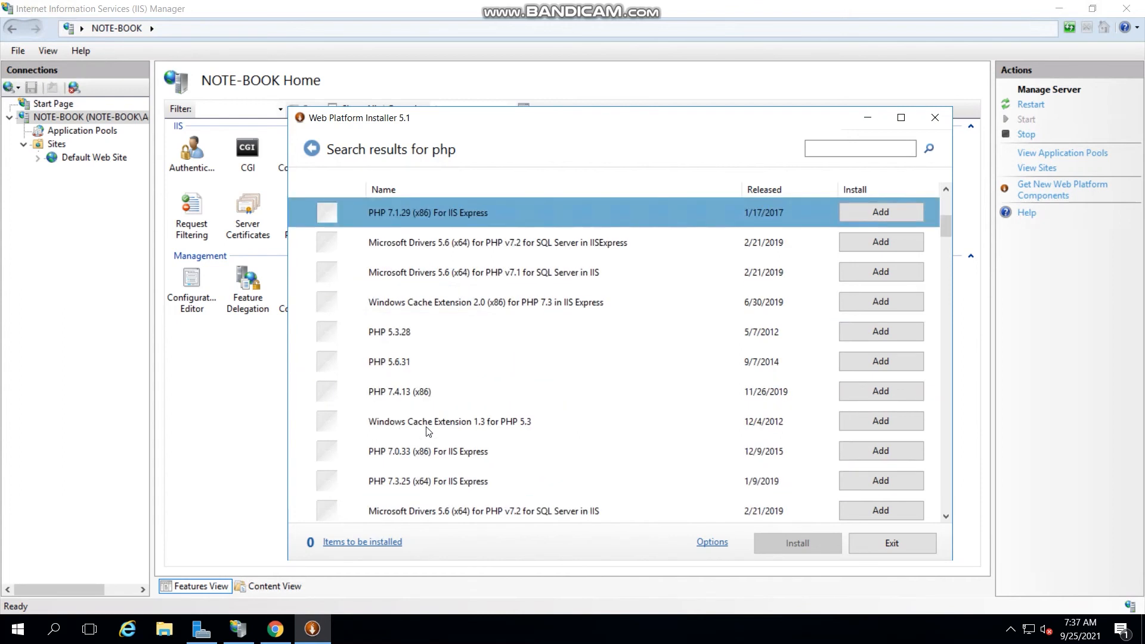
pyautogui.scroll(-1, 429, 430)
pyautogui.click(431, 395)
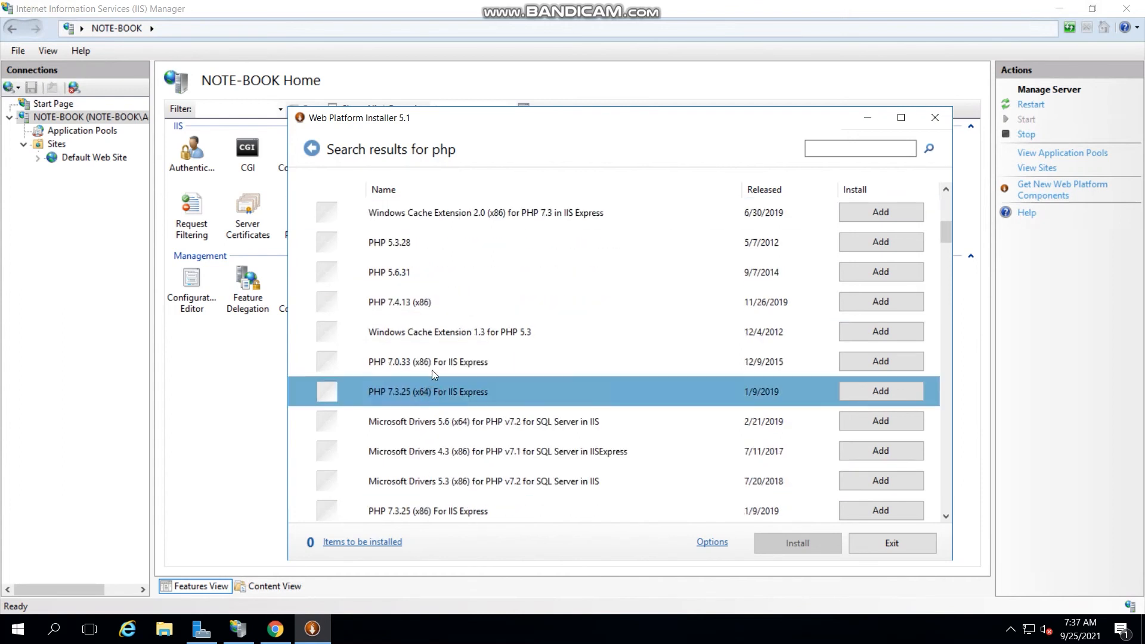
pyautogui.click(432, 370)
pyautogui.scroll(3, 433, 372)
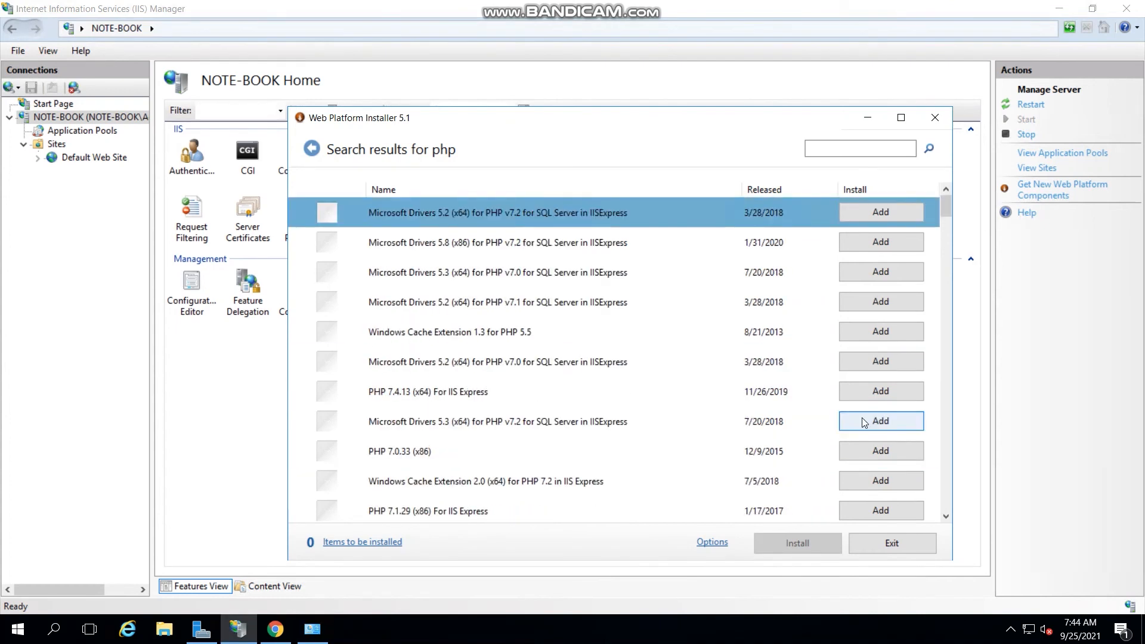
# Step: Install PHP 7.3.25 (x64) For IIS Express, accepting the license terms, and exit the Web Platform Installer once installation finishes
pyautogui.scroll(-2, 864, 423)
pyautogui.scroll(-1, 864, 423)
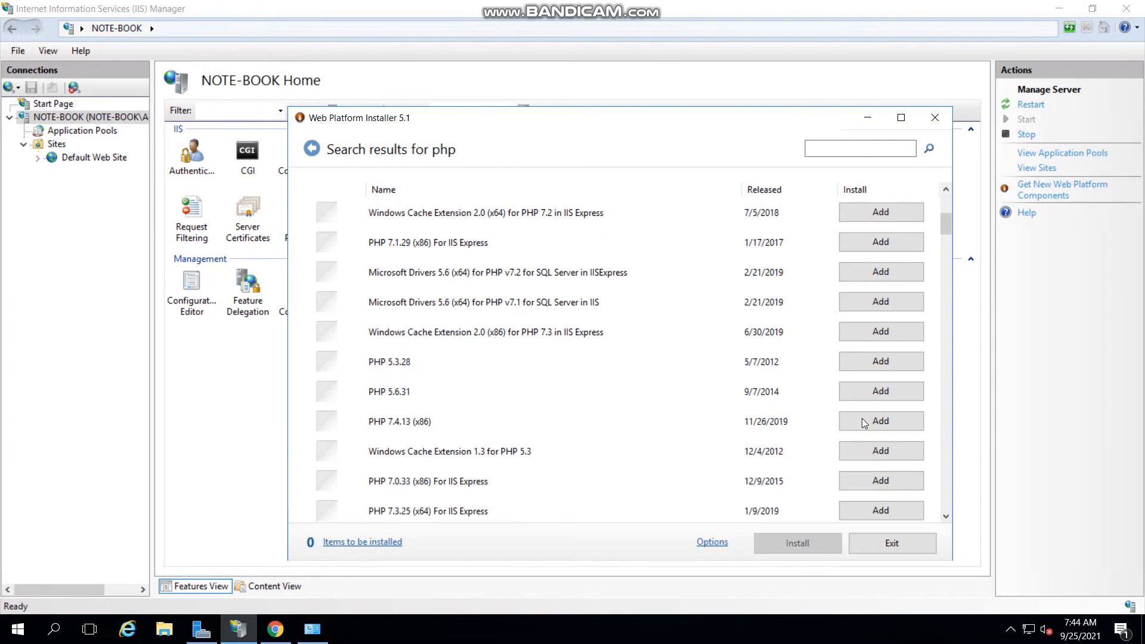
pyautogui.scroll(-1, 864, 422)
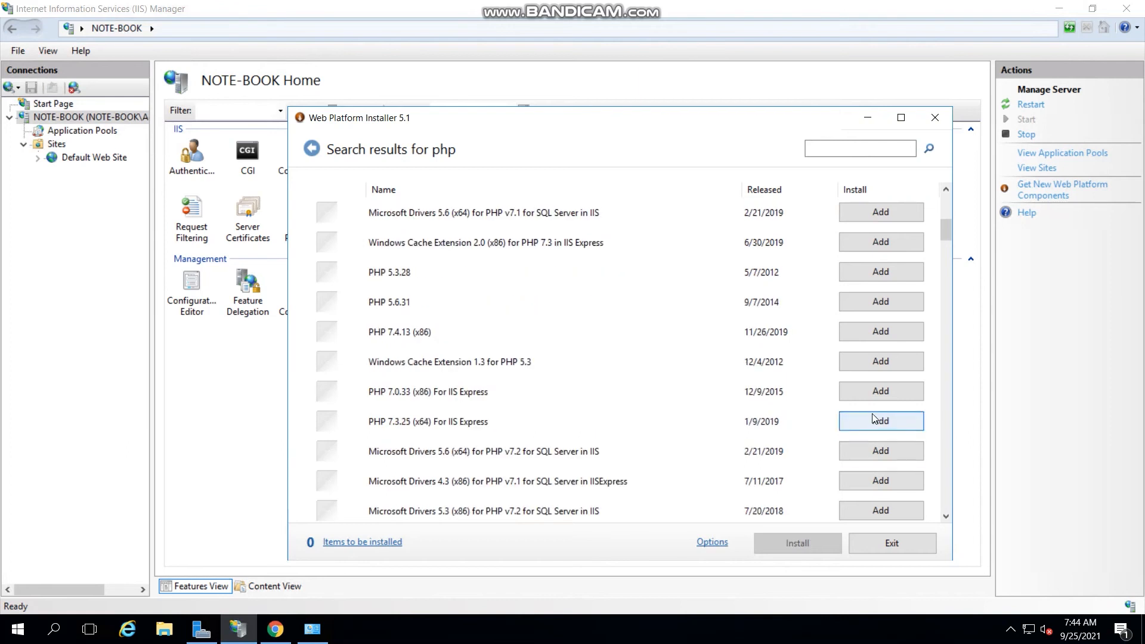
pyautogui.click(875, 419)
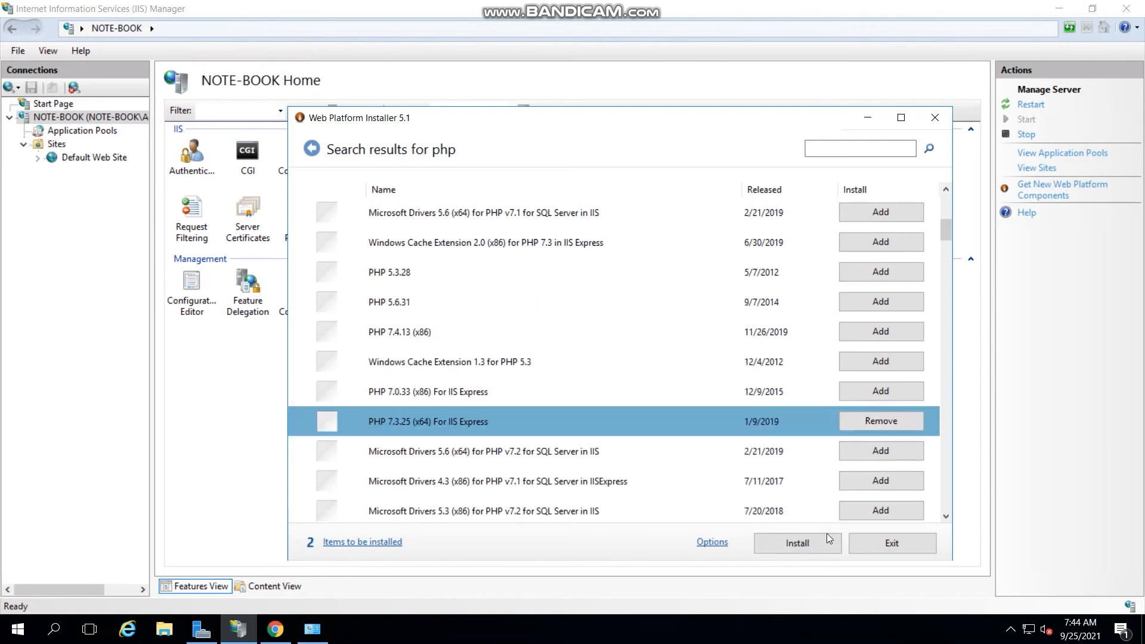
pyautogui.click(825, 542)
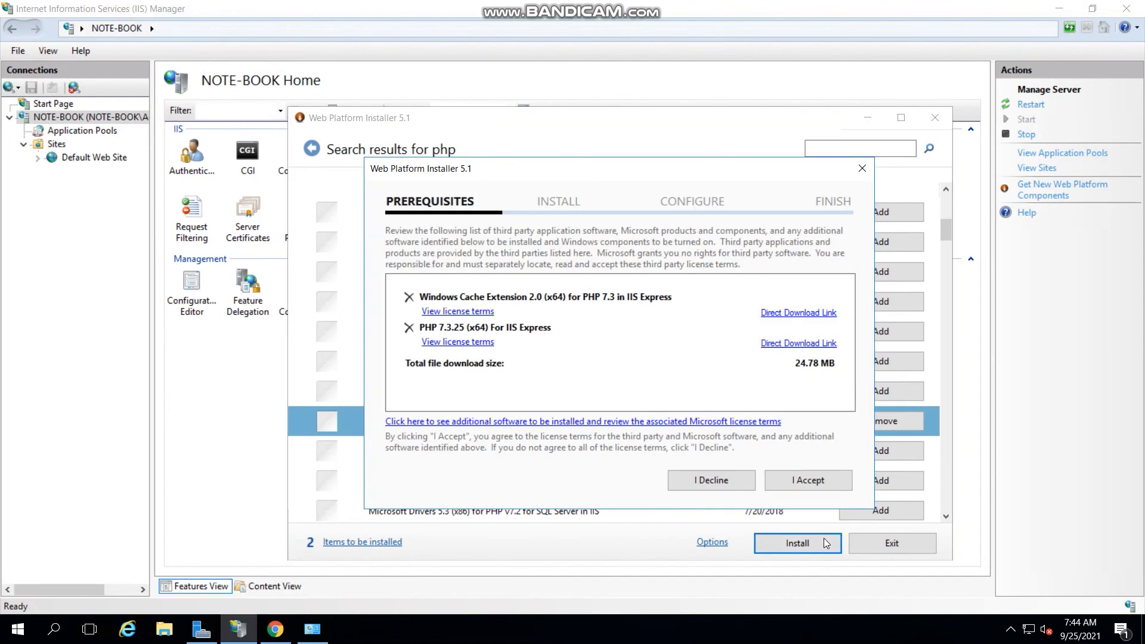
pyautogui.click(776, 486)
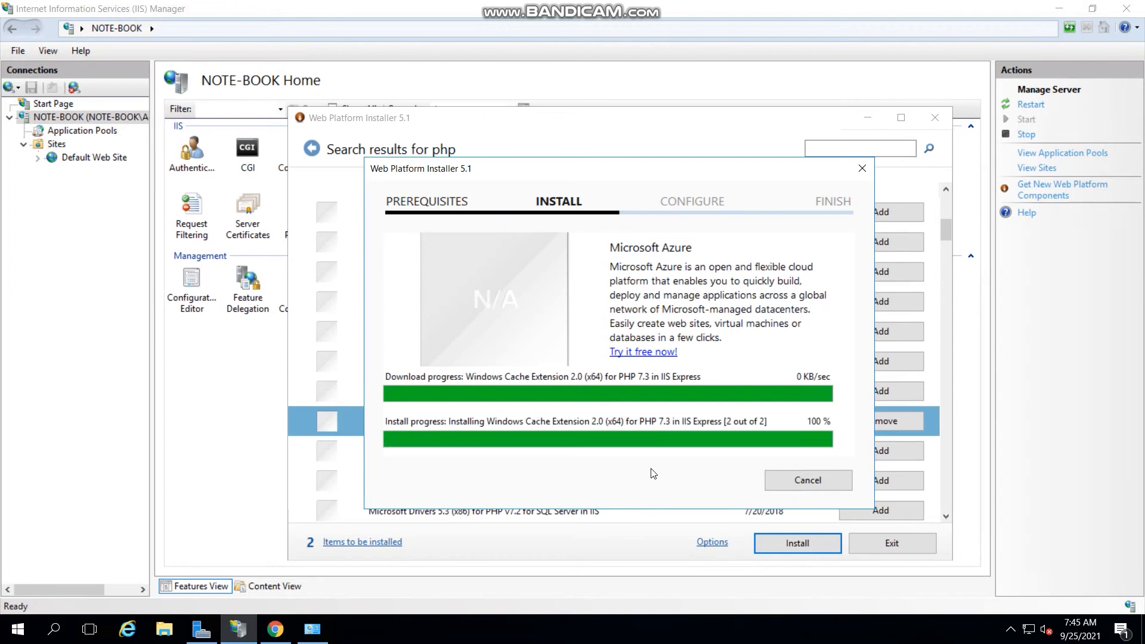
pyautogui.click(798, 481)
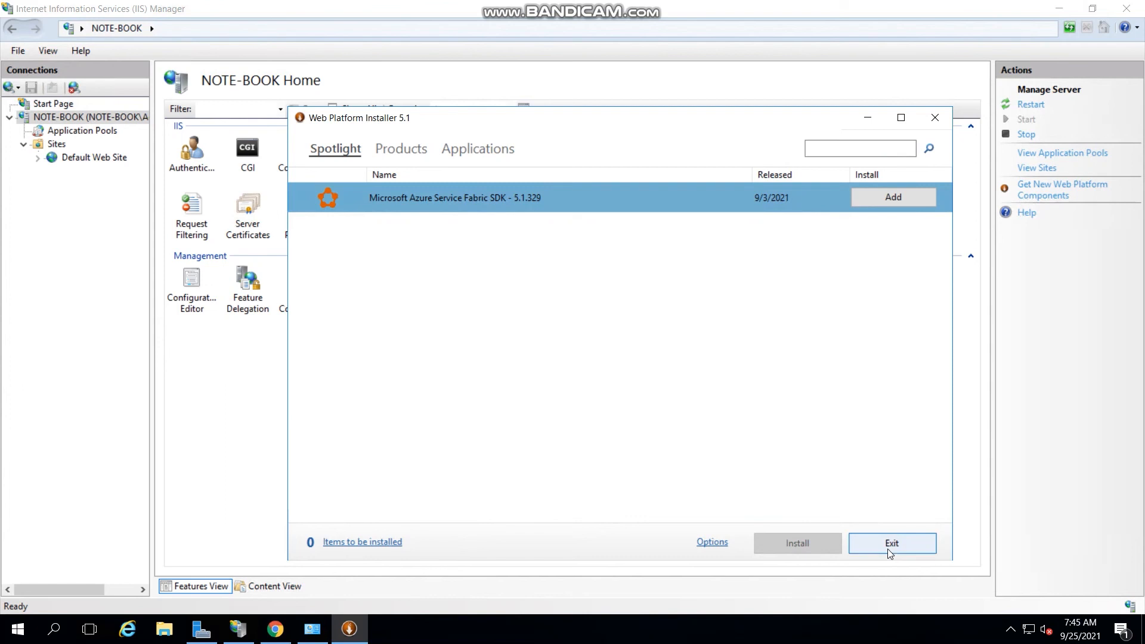
pyautogui.click(890, 544)
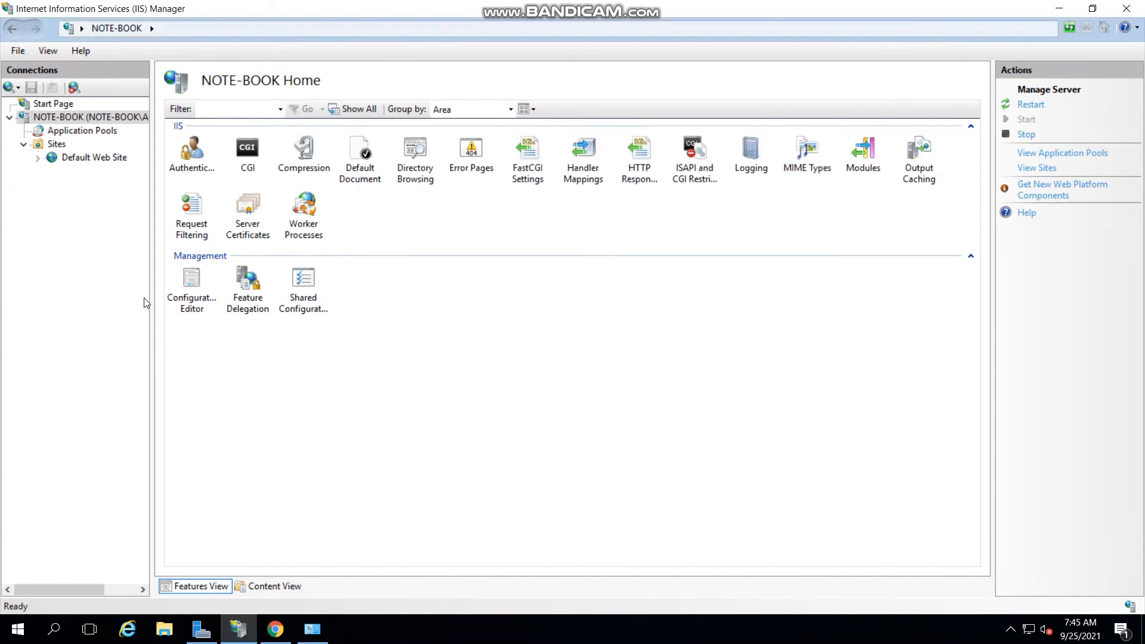
# Step: Select the Default Web Site in IIS Manager and open its wwwroot folder in File Explorer
pyautogui.click(103, 158)
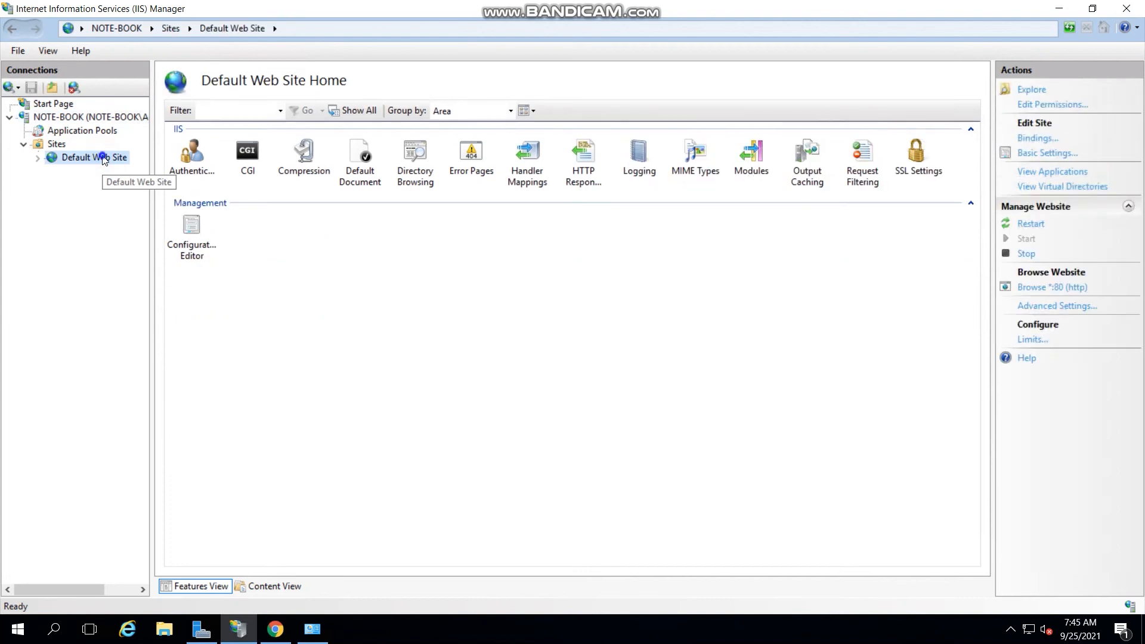
pyautogui.rightClick(103, 159)
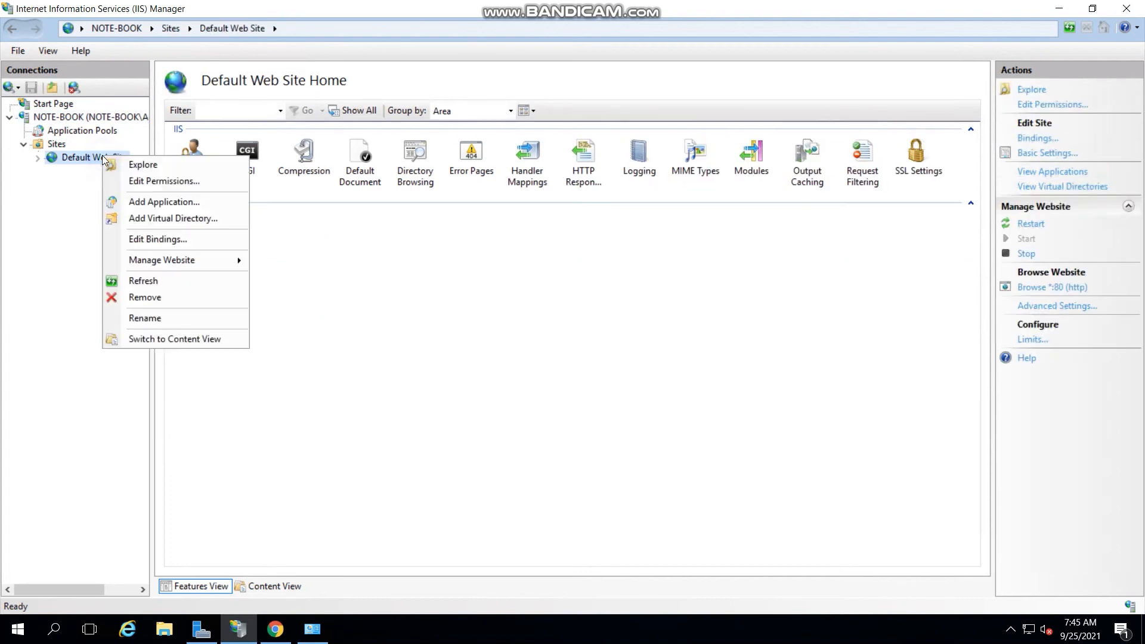
pyautogui.click(156, 168)
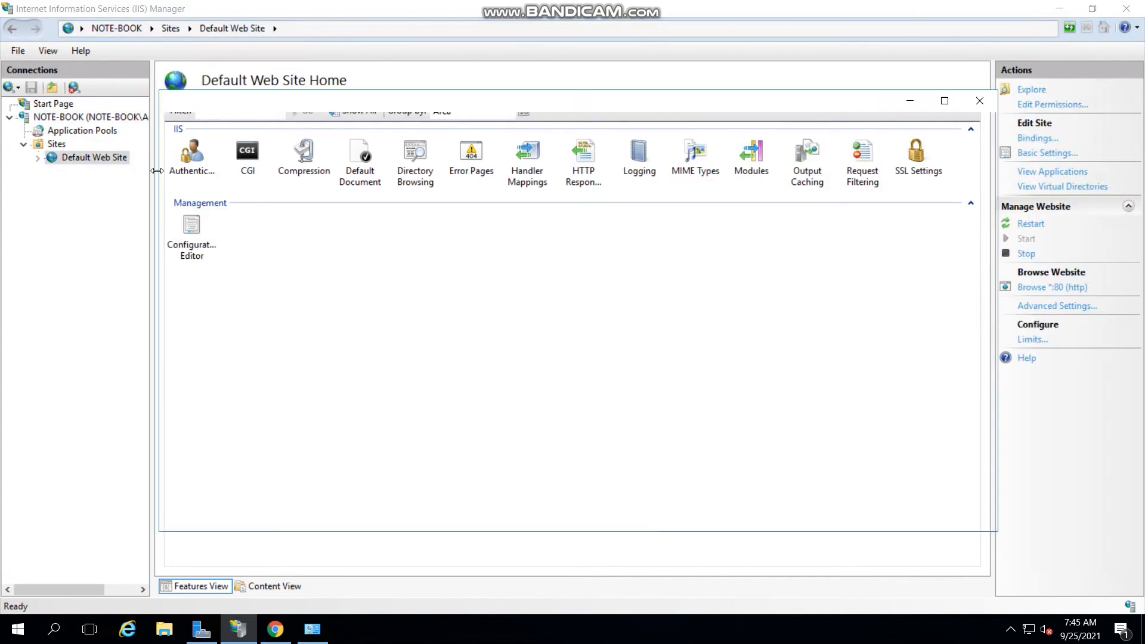
# Step: Start Notepad++ with a new document for the PHP test page
pyautogui.click(18, 630)
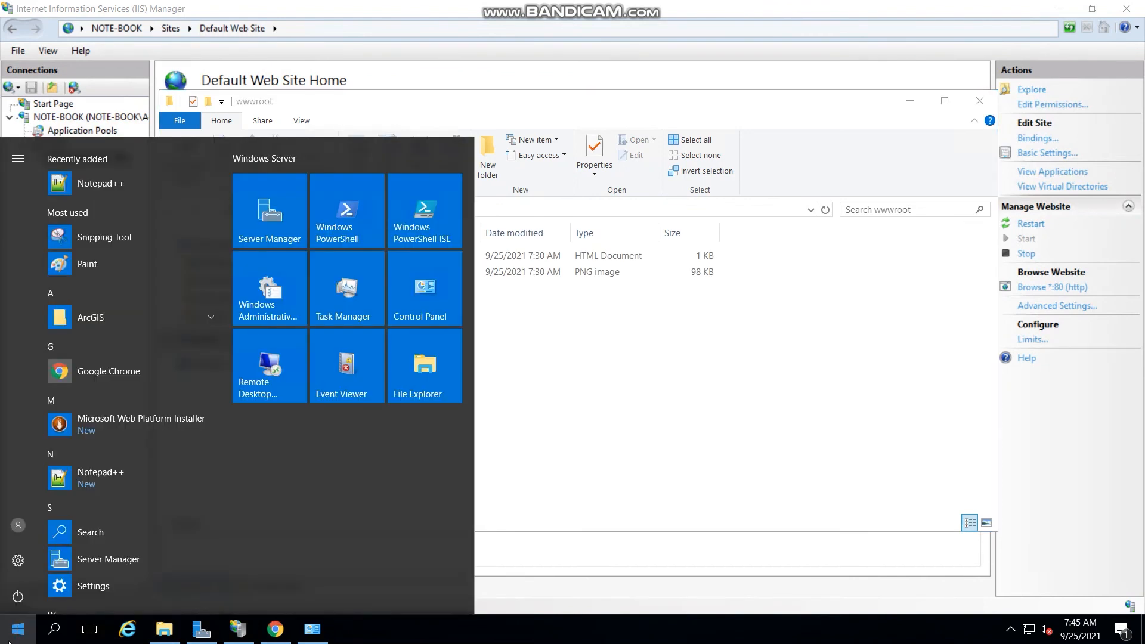
pyautogui.click(122, 190)
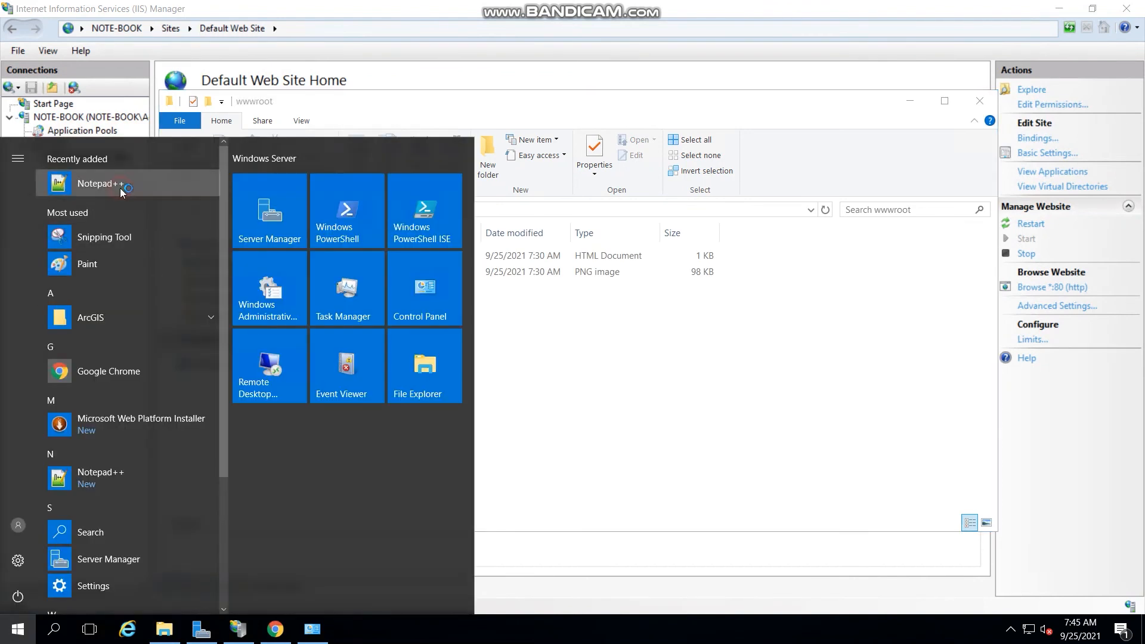
pyautogui.hotkey('ctrl', 'v')
# Step: Save the new empty document as phpinfo.php in the C:\inetpub\wwwroot folder
pyautogui.click(16, 30)
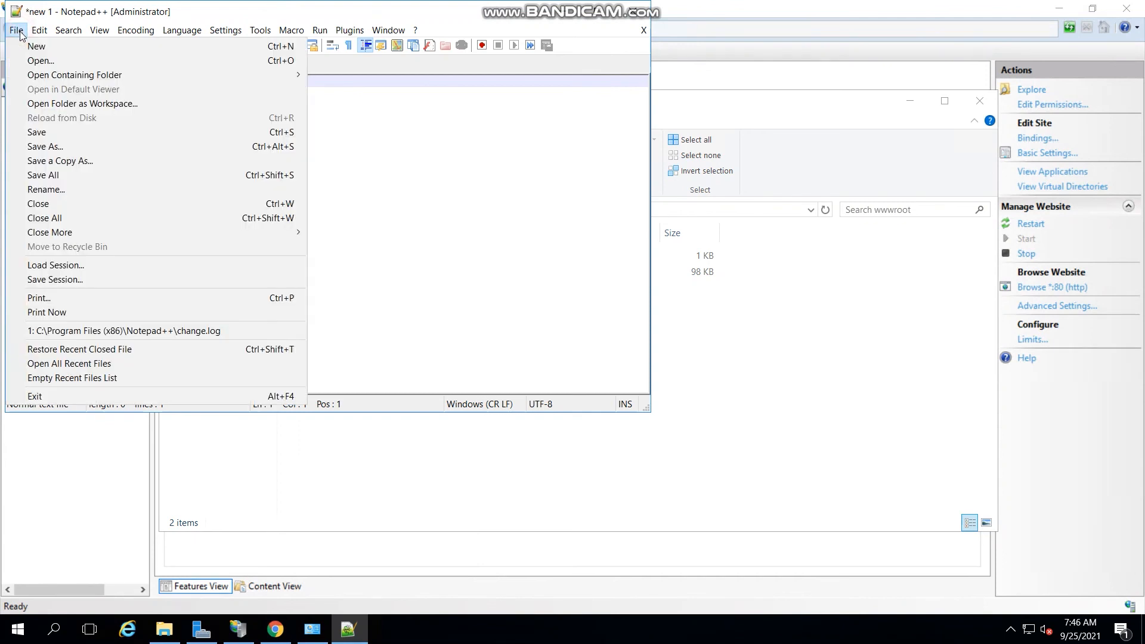
pyautogui.click(59, 146)
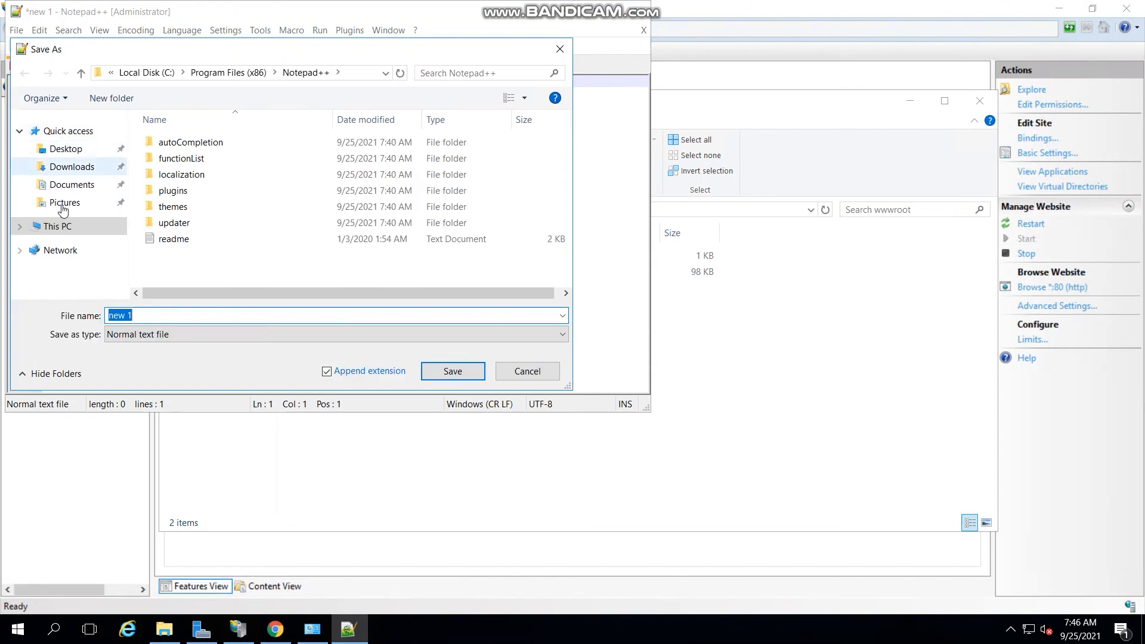
pyautogui.click(56, 227)
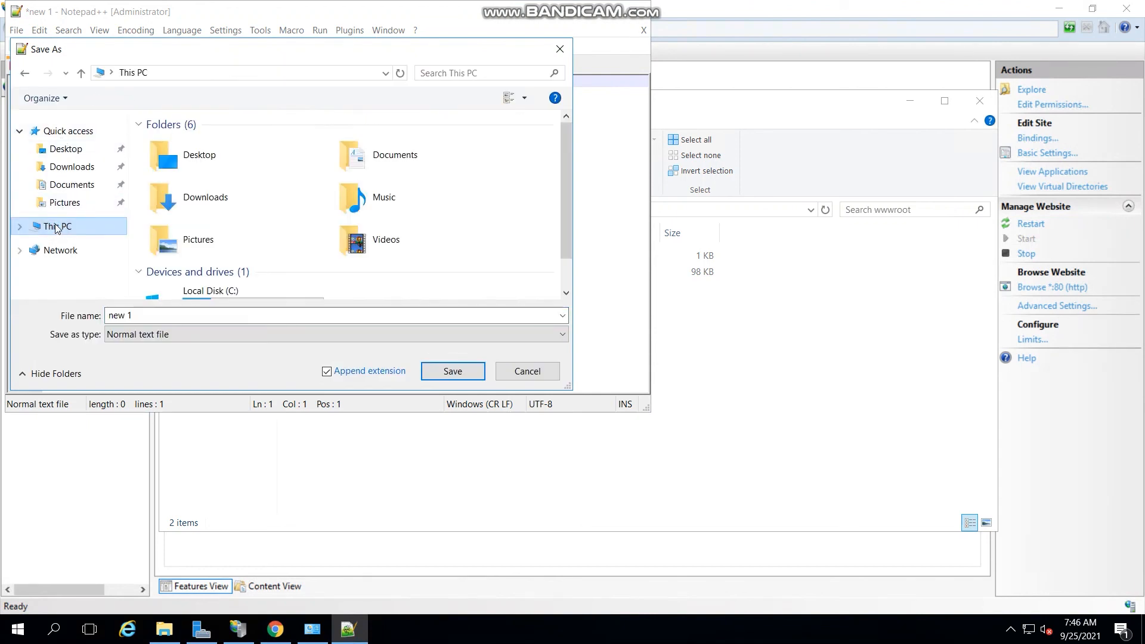
pyautogui.click(218, 288)
pyautogui.doubleClick(217, 278)
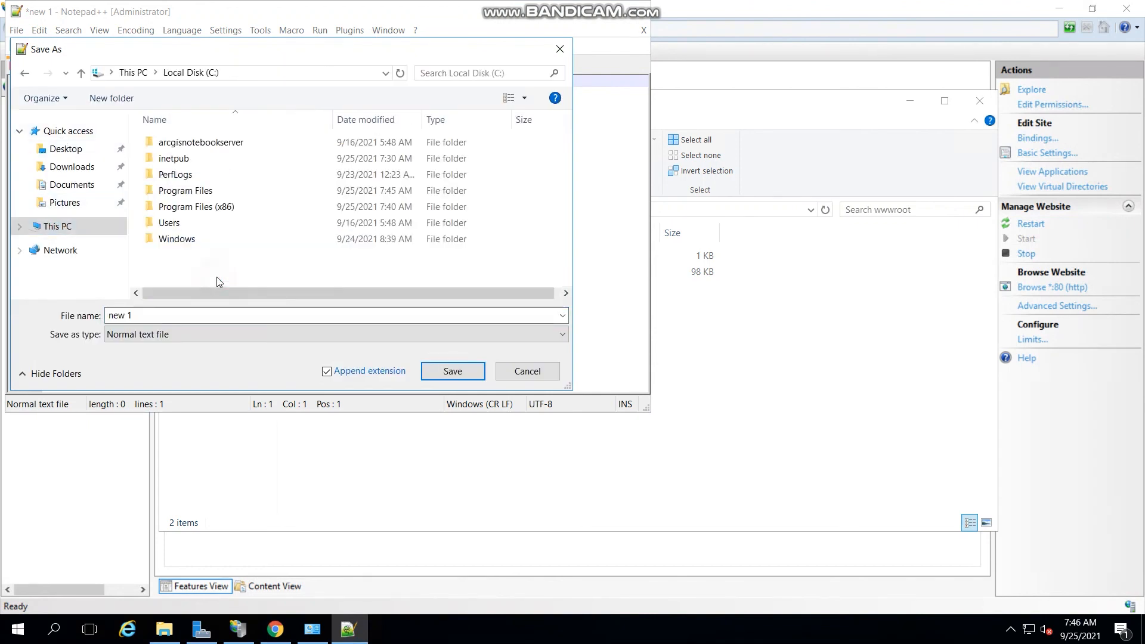
pyautogui.doubleClick(187, 162)
pyautogui.doubleClick(182, 206)
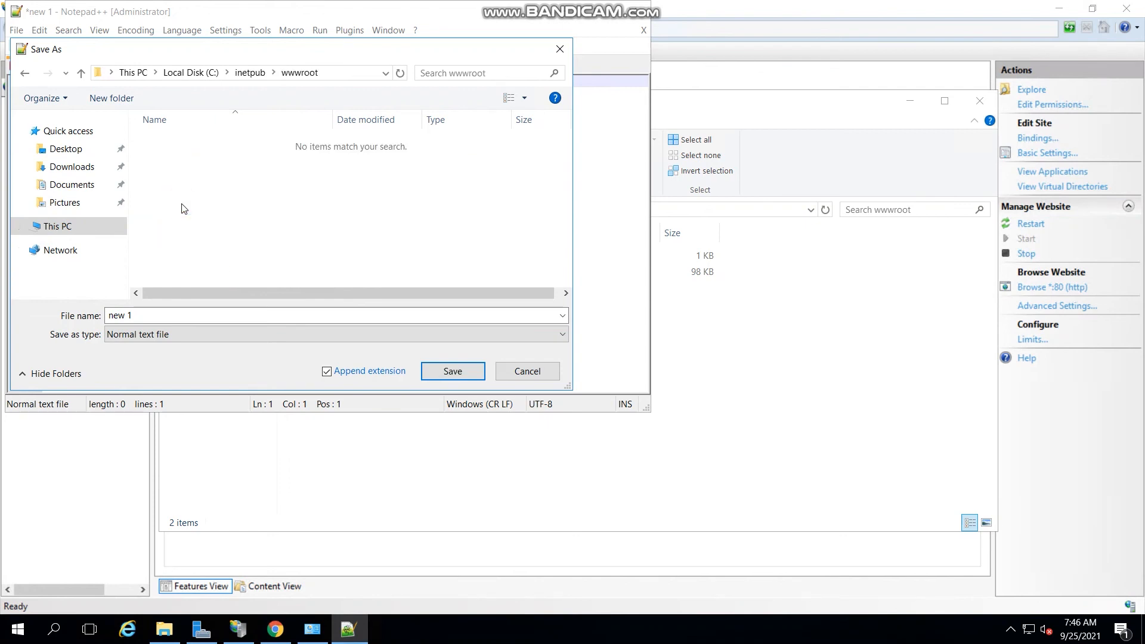
pyautogui.click(161, 311)
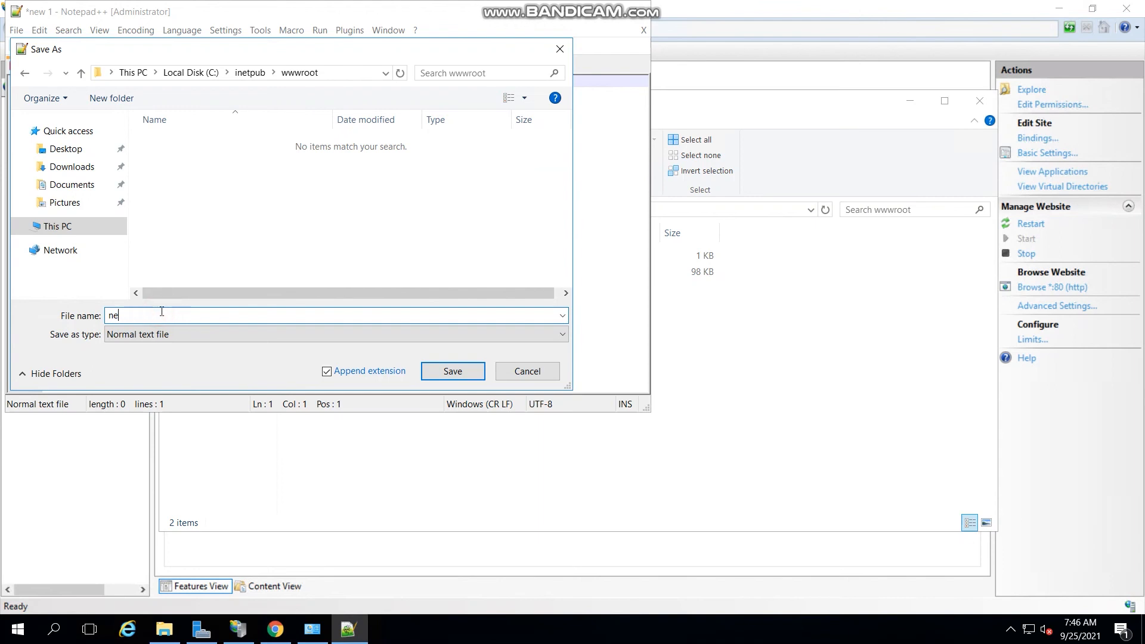
pyautogui.write('phpinfo.php')
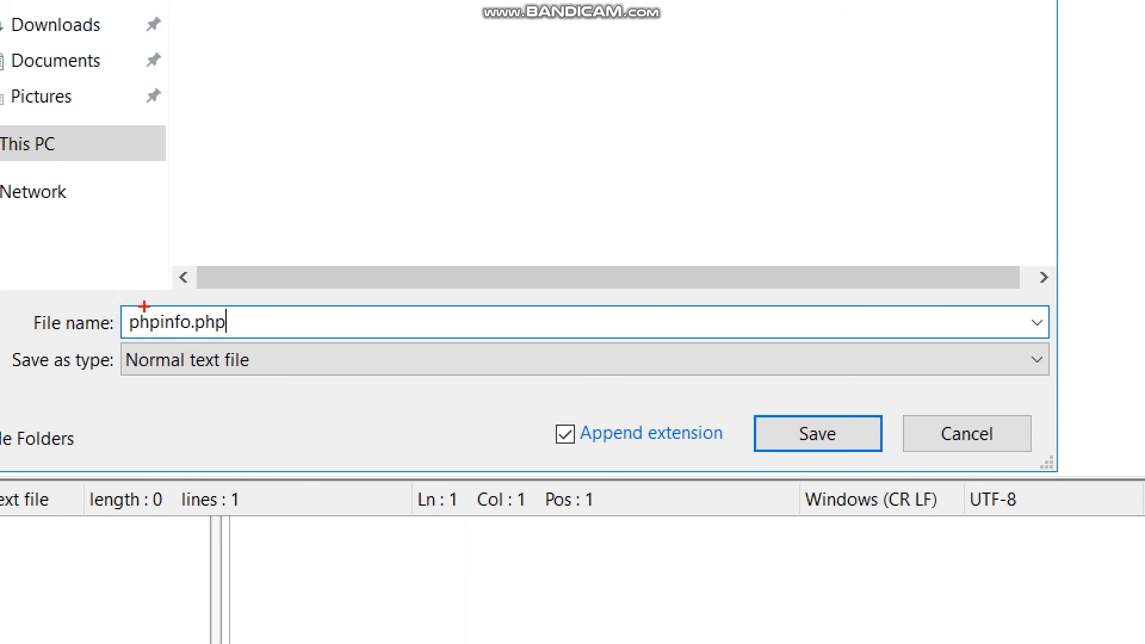
pyautogui.moveTo(111, 303)
pyautogui.mouseDown()
pyautogui.moveTo(208, 335)
pyautogui.moveTo(259, 335)
pyautogui.mouseUp()
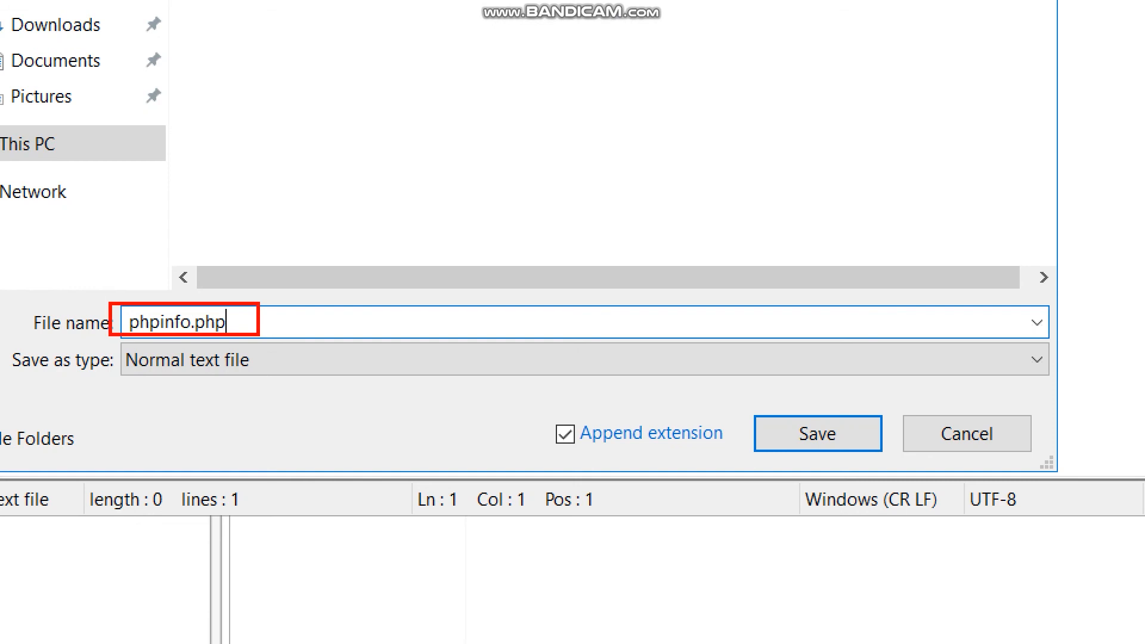
pyautogui.press('Escape')
pyautogui.click(427, 373)
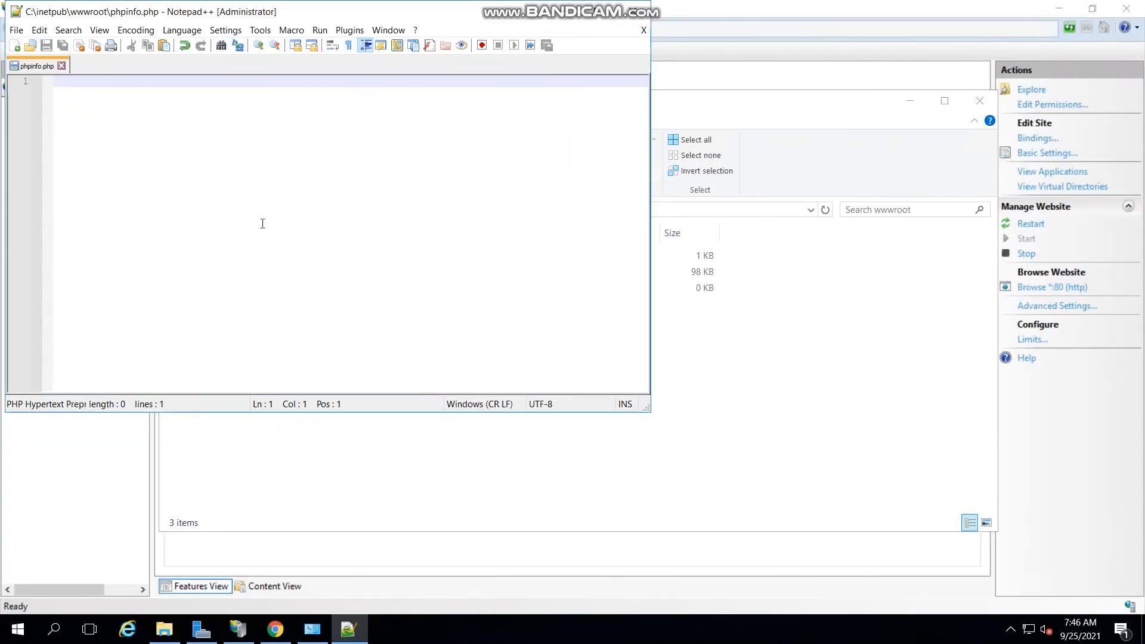
# Step: Write a three-line PHP script with <?php, phpinfo(); and ?> in phpinfo.php, and save the file
pyautogui.write('<?')
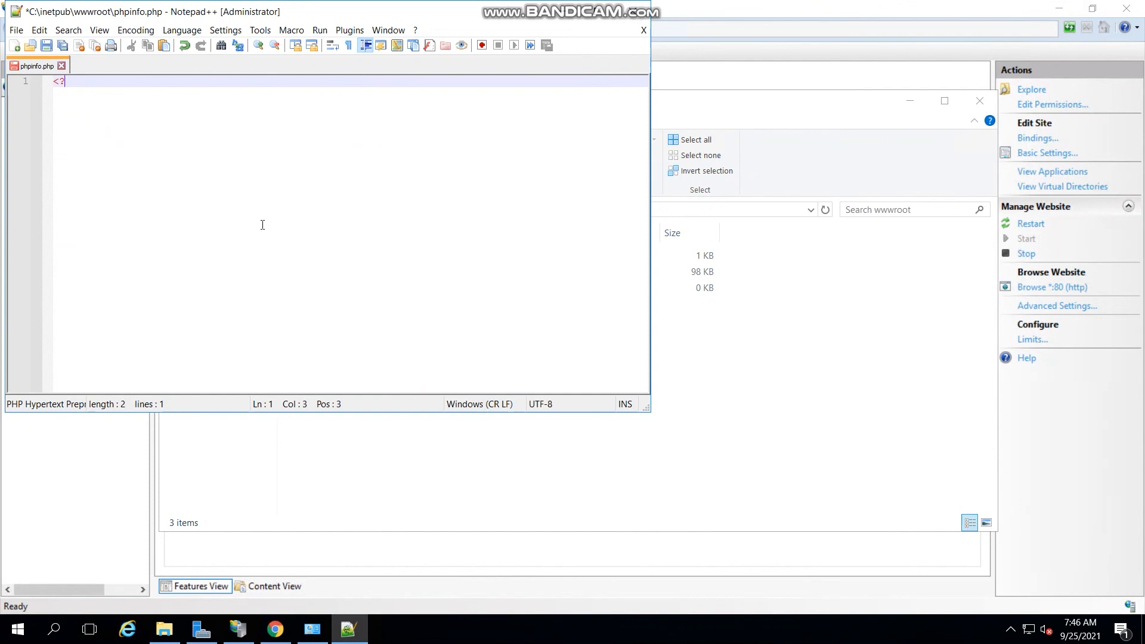
pyautogui.write('php')
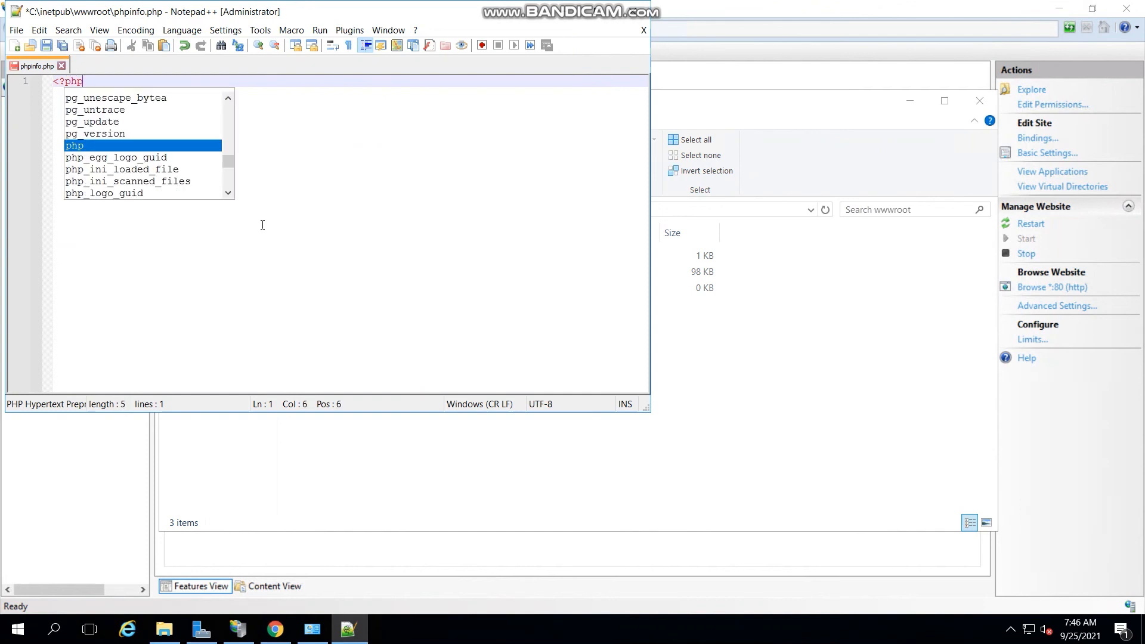
pyautogui.press('Escape')
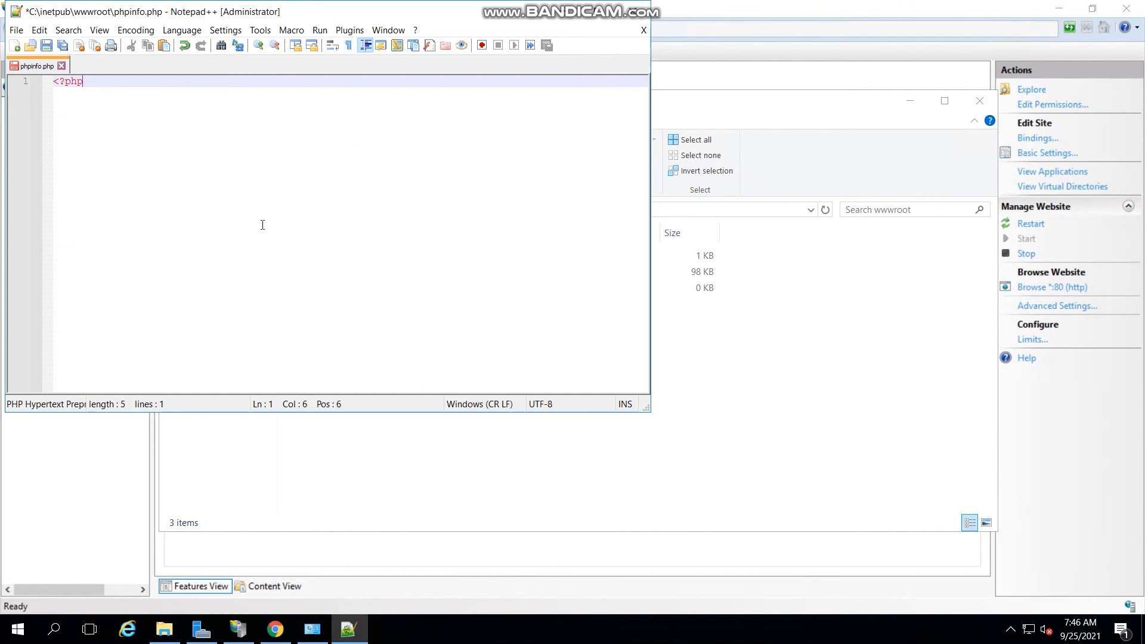
pyautogui.press('Return')
pyautogui.write('php')
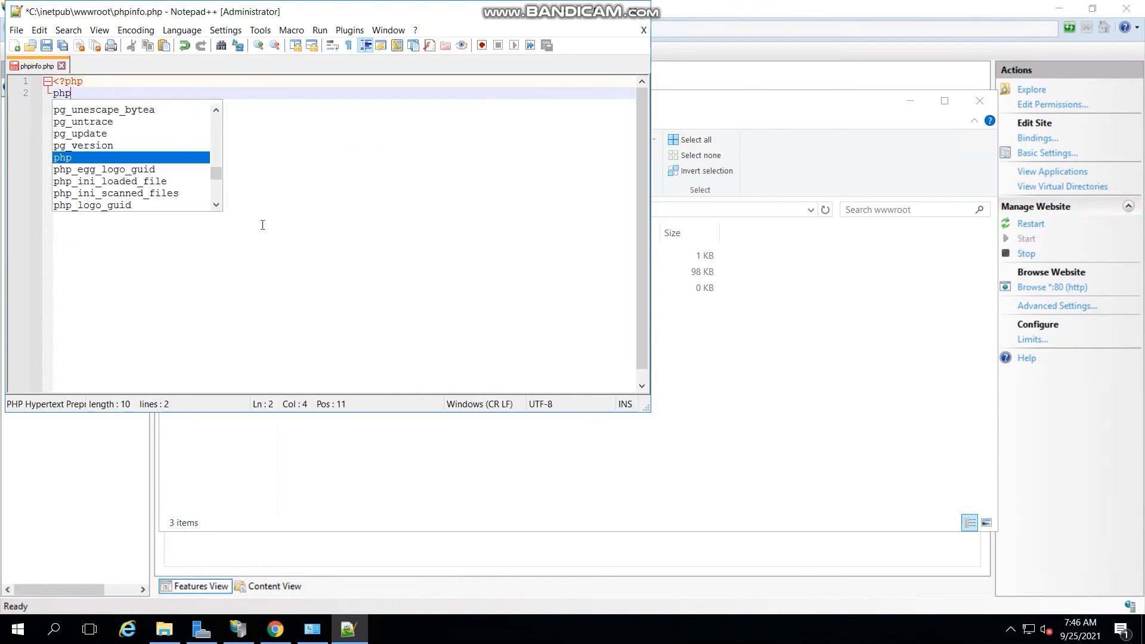
pyautogui.write('in')
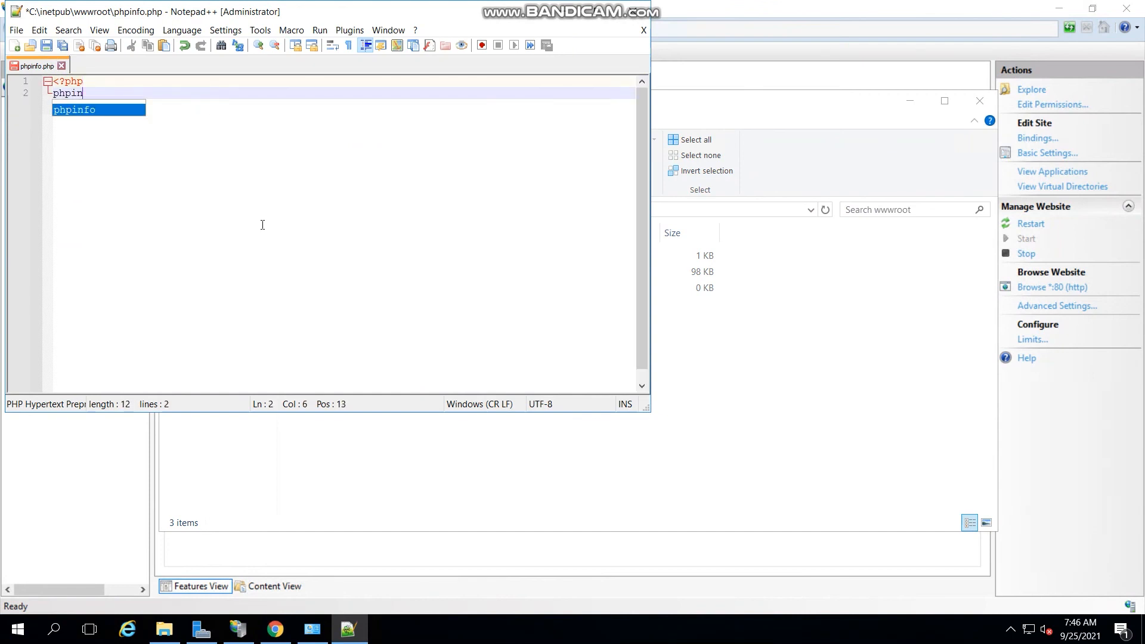
pyautogui.press('Return')
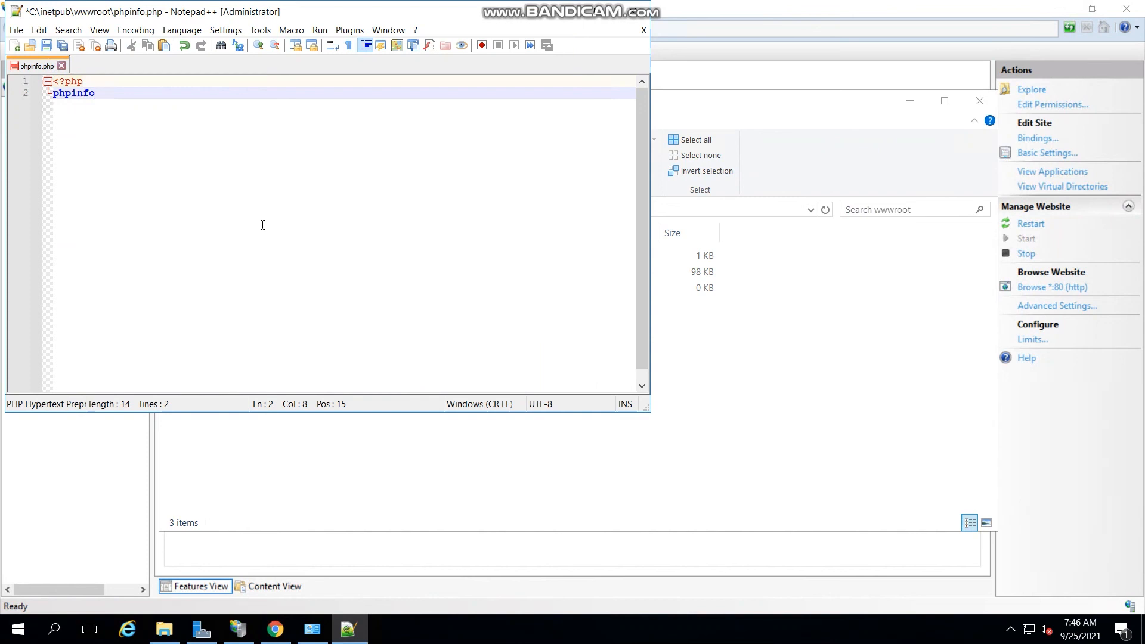
pyautogui.write('();')
pyautogui.press('Return')
pyautogui.write('?>')
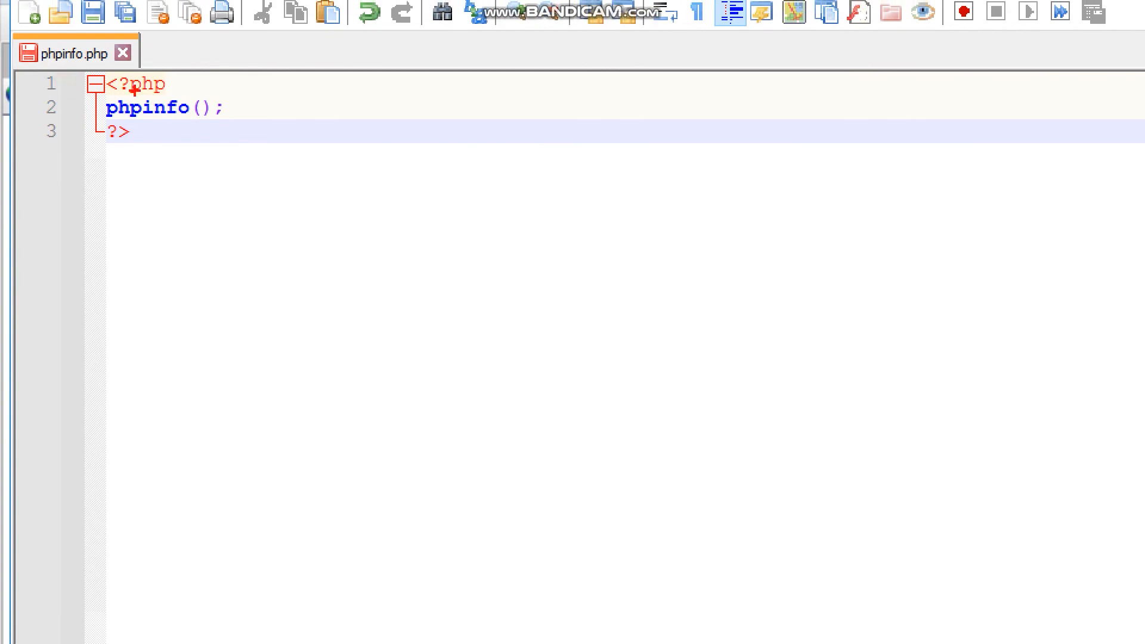
pyautogui.moveTo(85, 73)
pyautogui.mouseDown()
pyautogui.moveTo(176, 132)
pyautogui.moveTo(263, 146)
pyautogui.mouseUp()
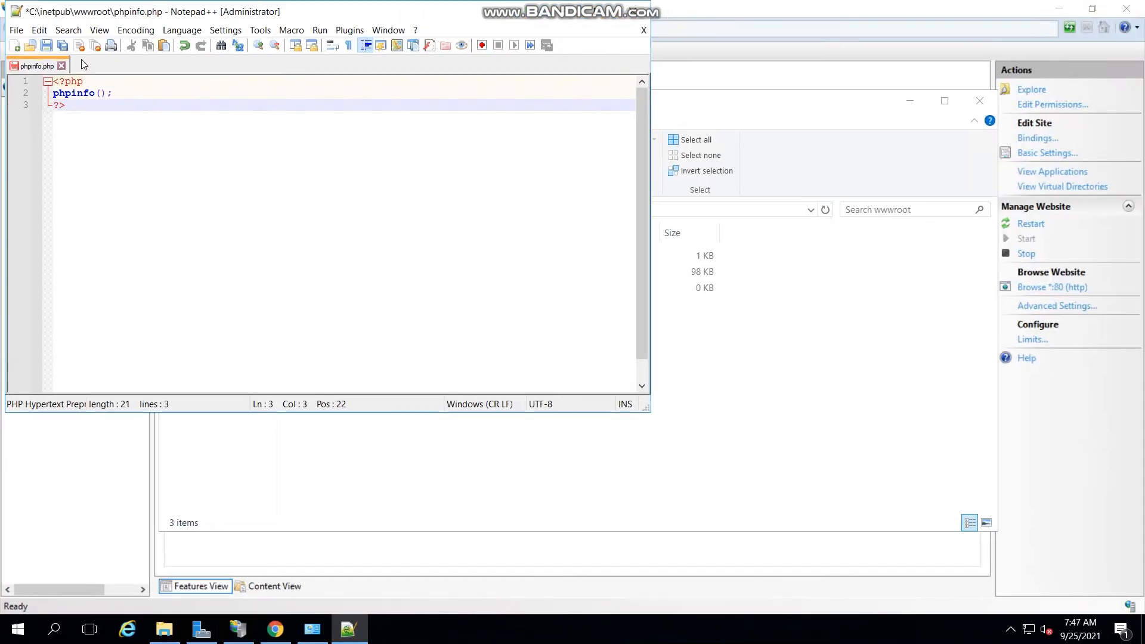
pyautogui.click(48, 46)
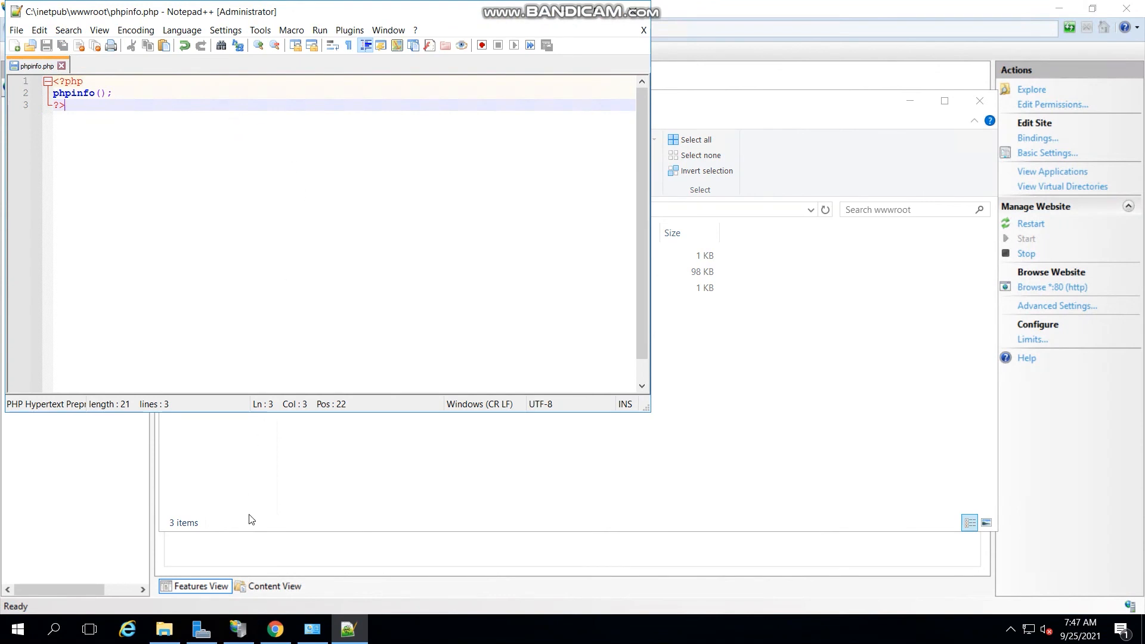
# Step: Switch to Chrome and load localhost in a new tab to check the IIS default page
pyautogui.click(275, 630)
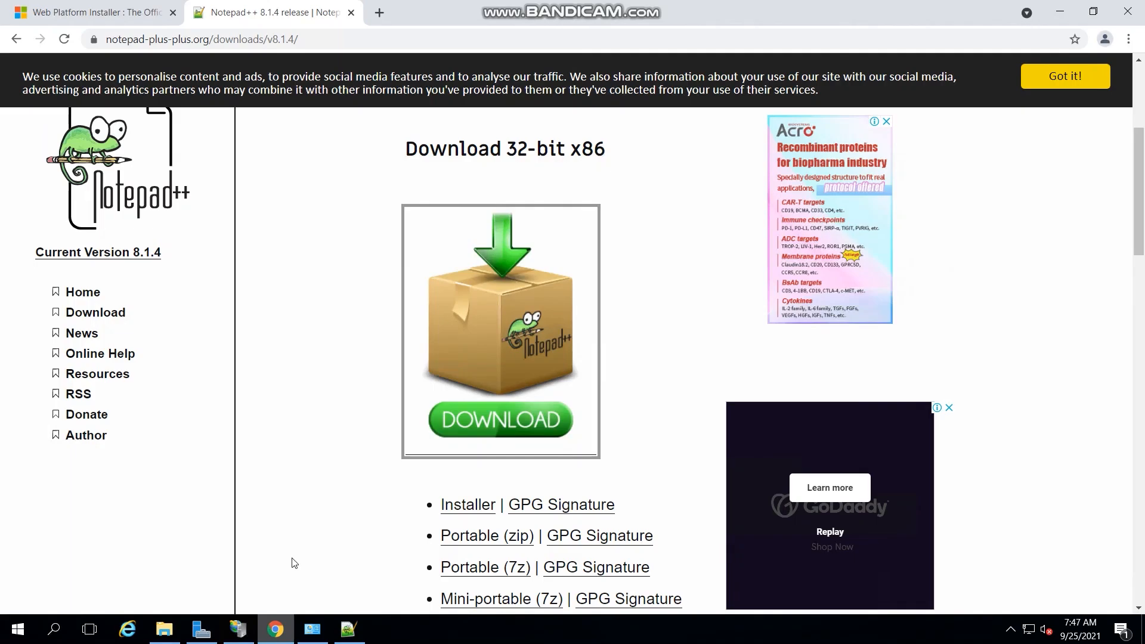
pyautogui.click(379, 12)
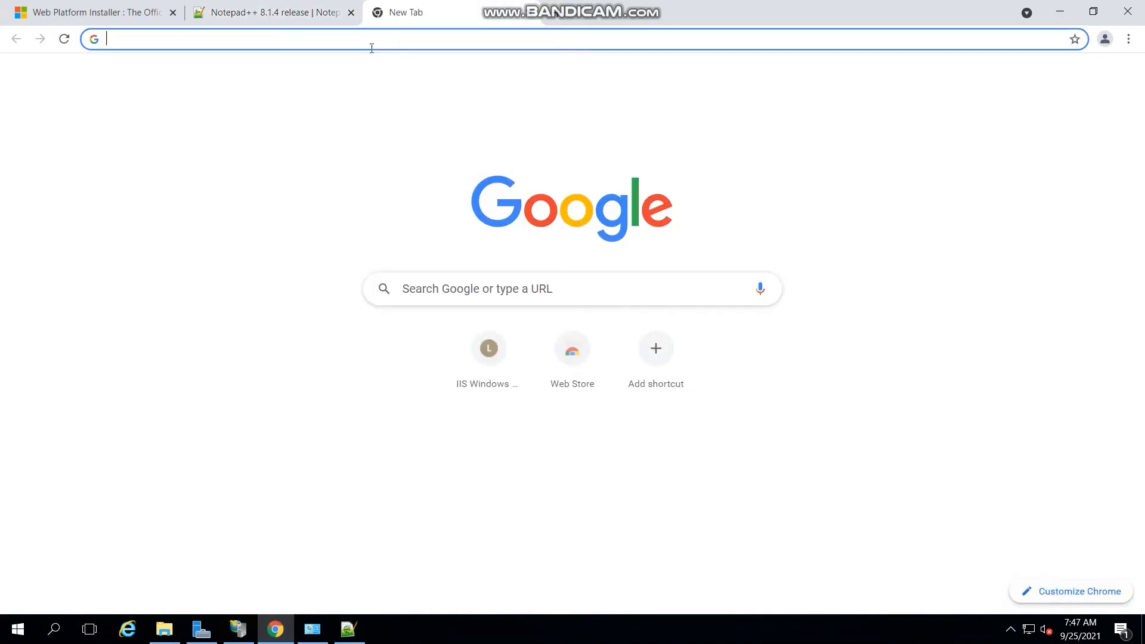
pyautogui.write('localhost')
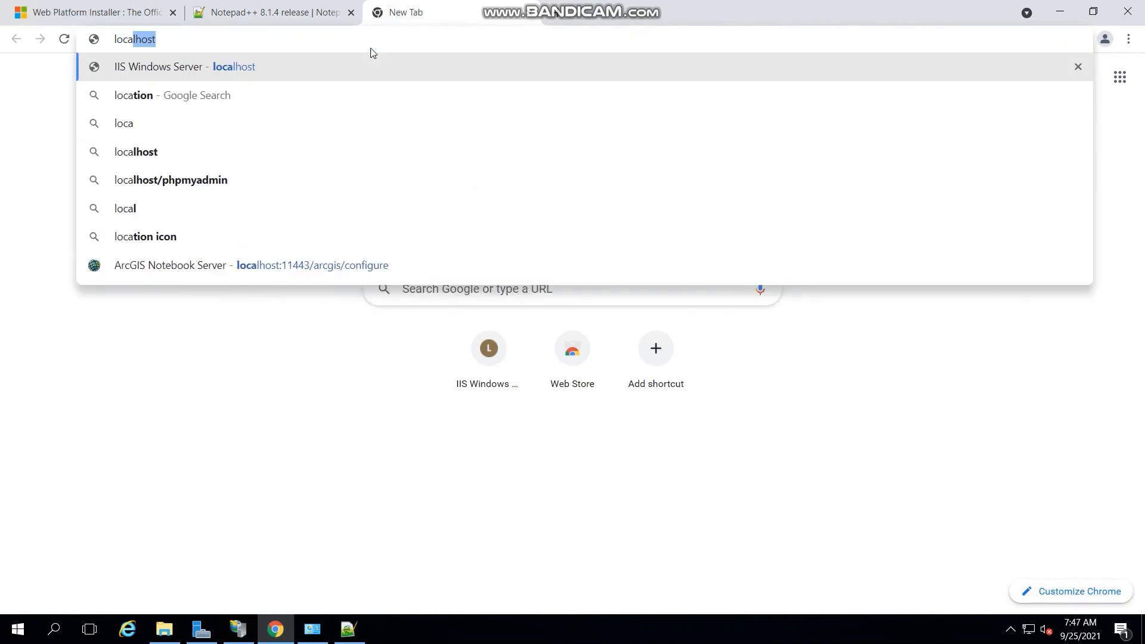
pyautogui.press('Return')
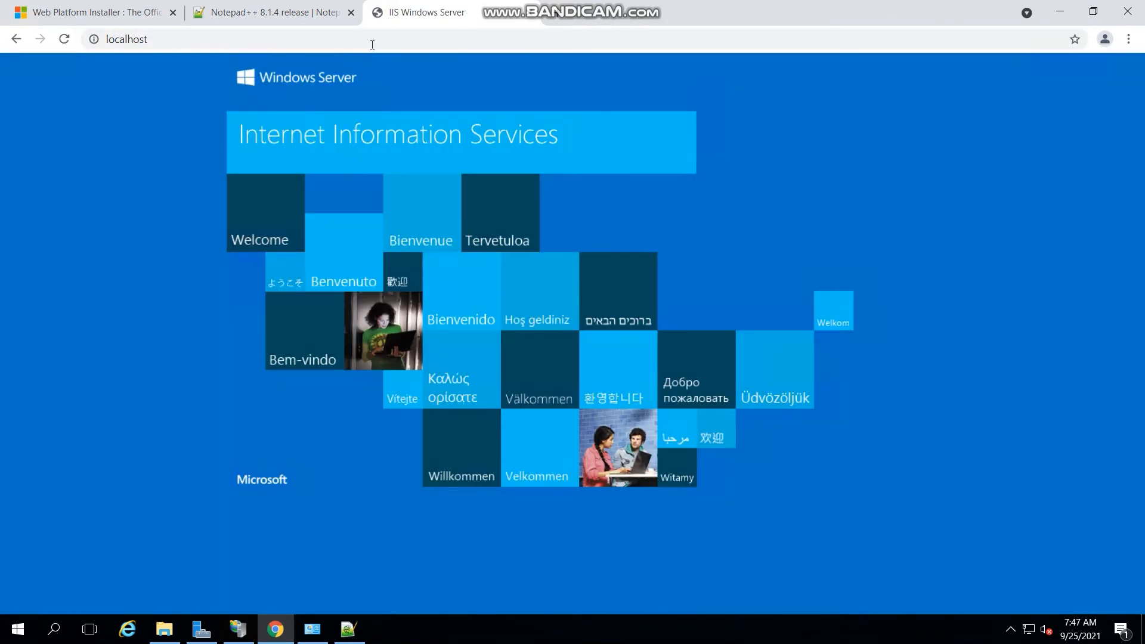
# Step: Load localhost/phpinfo.php in the same tab and check the PHP version heading on the page
pyautogui.click(372, 41)
pyautogui.click(372, 42)
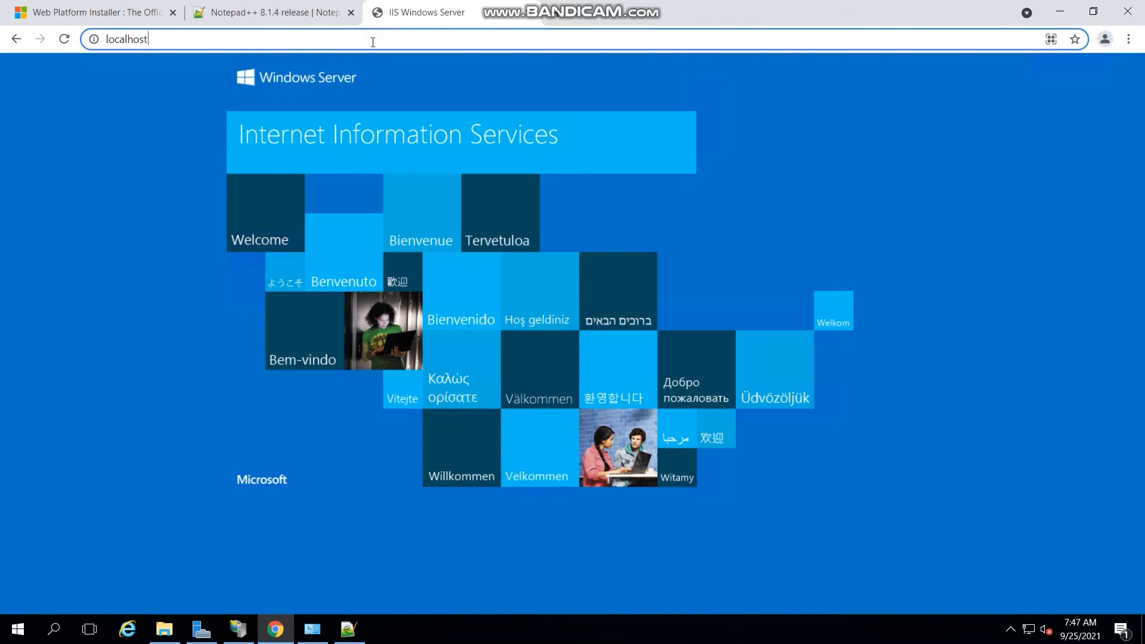
pyautogui.write('/php')
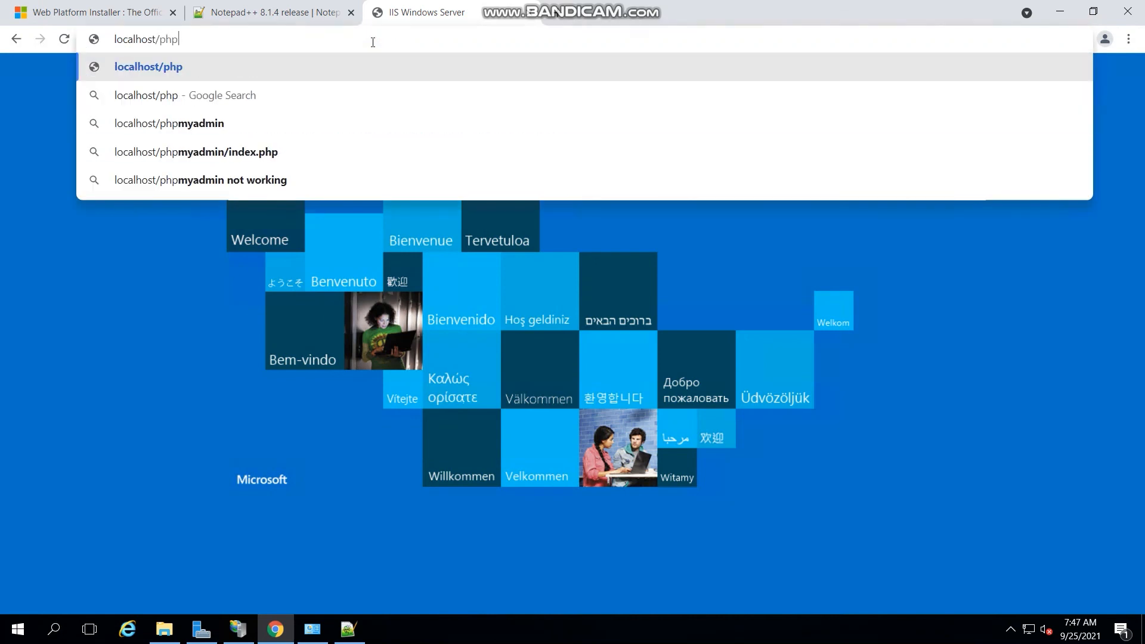
pyautogui.write('info')
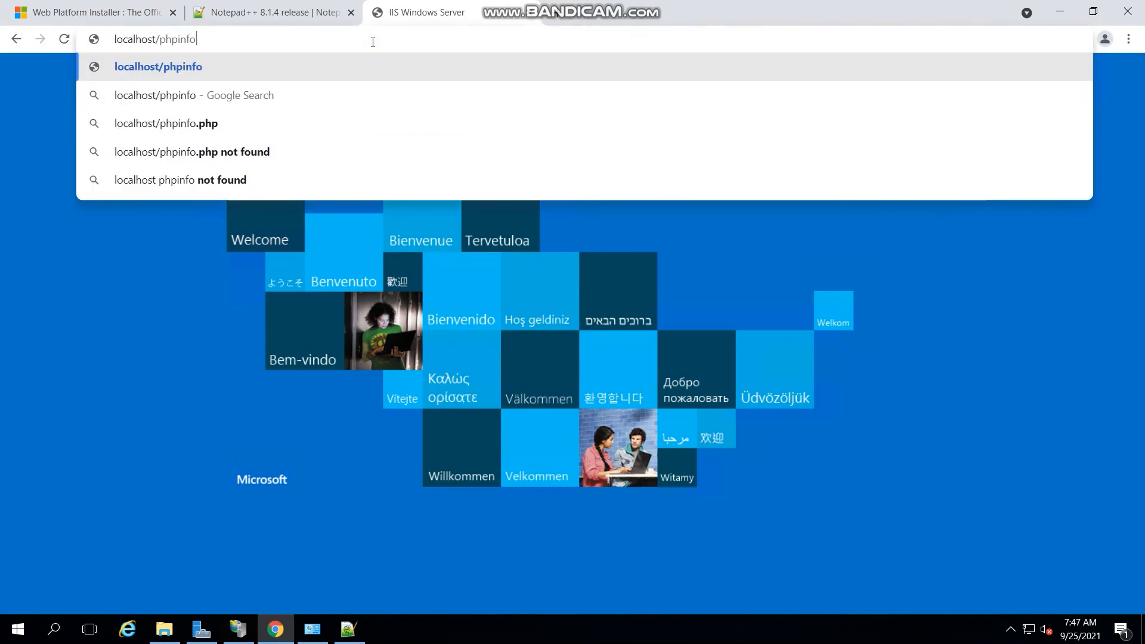
pyautogui.write('.php')
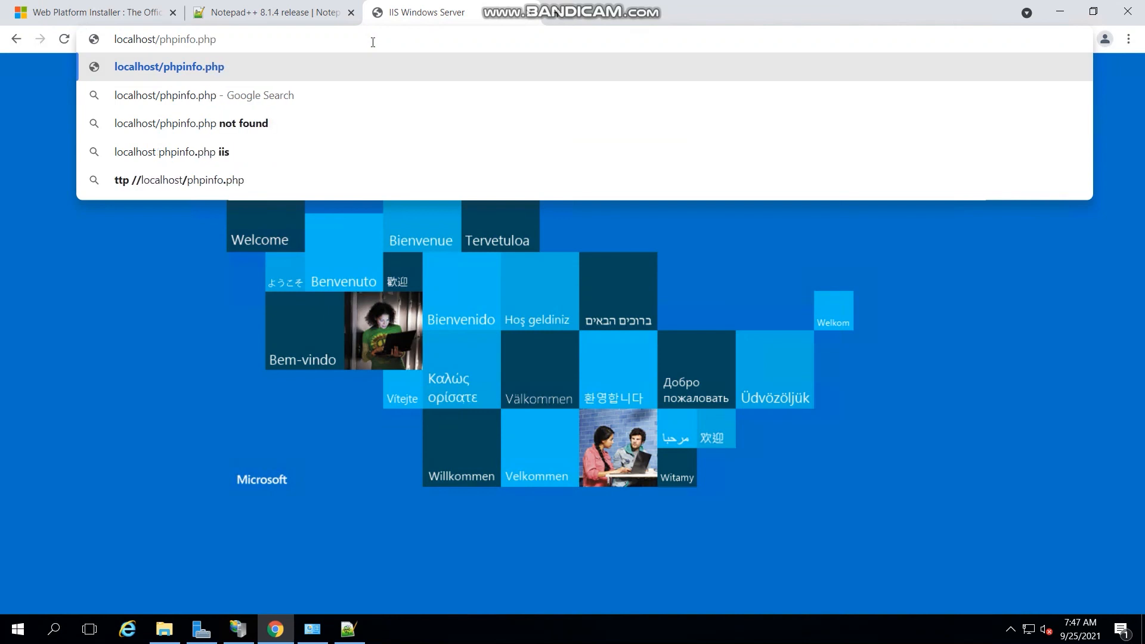
pyautogui.press('Return')
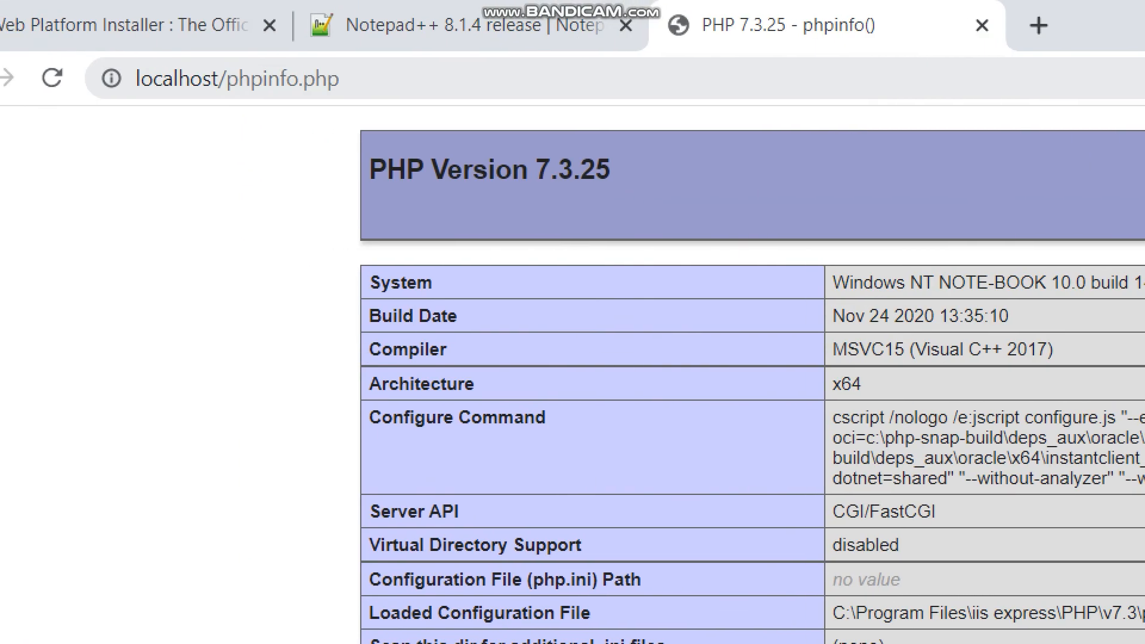
pyautogui.moveTo(121, 62)
pyautogui.mouseDown()
pyautogui.moveTo(186, 102)
pyautogui.moveTo(369, 111)
pyautogui.mouseUp()
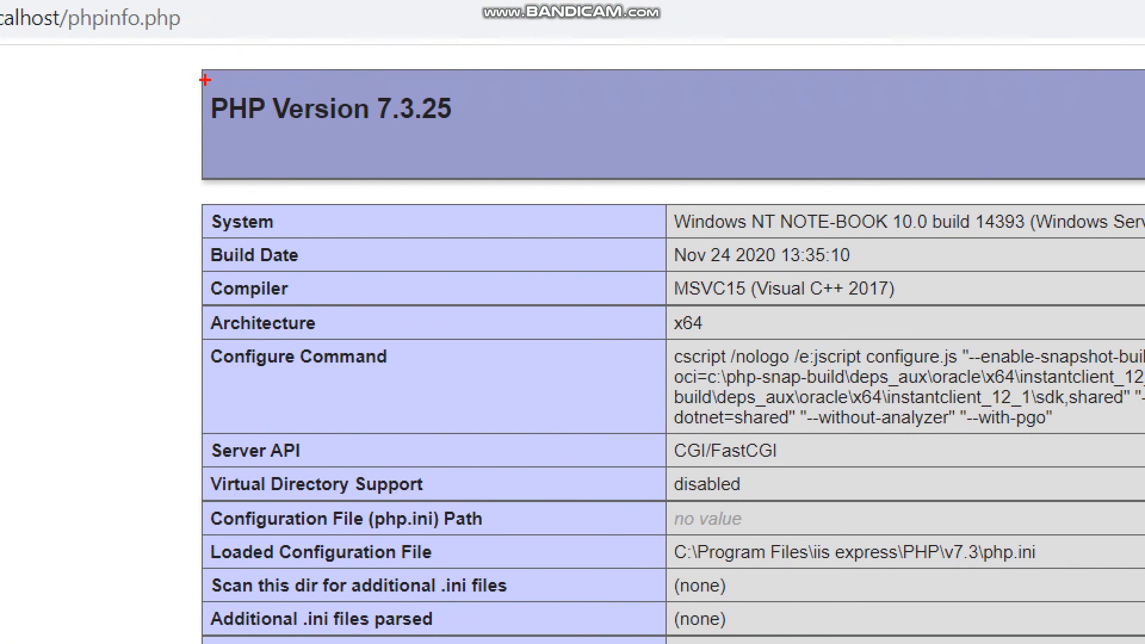
pyautogui.moveTo(195, 82)
pyautogui.mouseDown()
pyautogui.moveTo(403, 146)
pyautogui.moveTo(555, 149)
pyautogui.mouseUp()
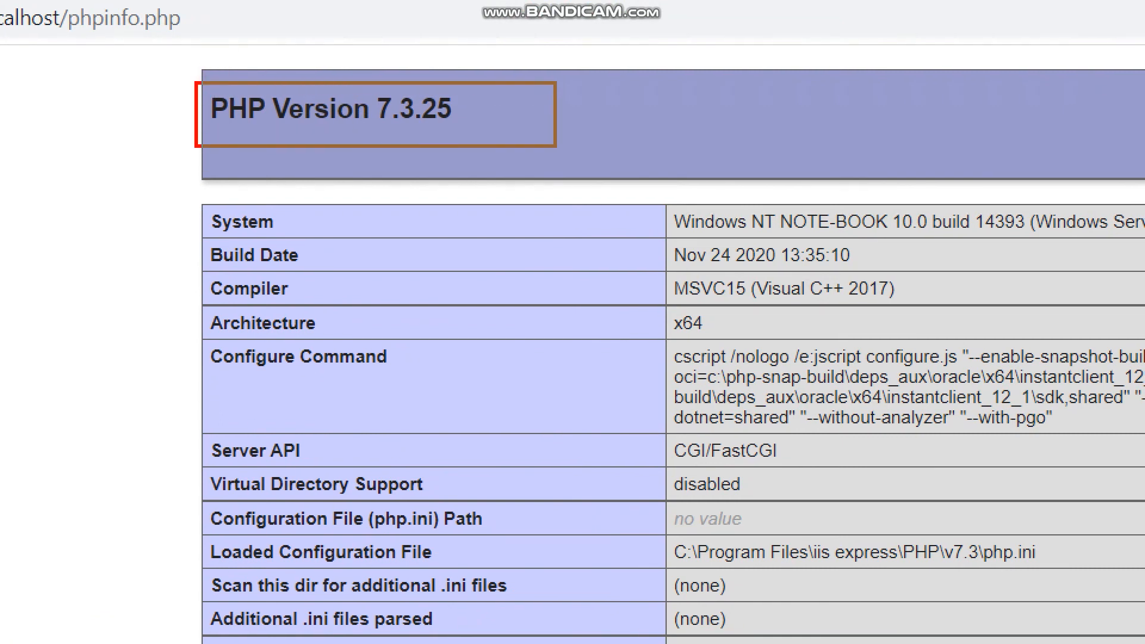